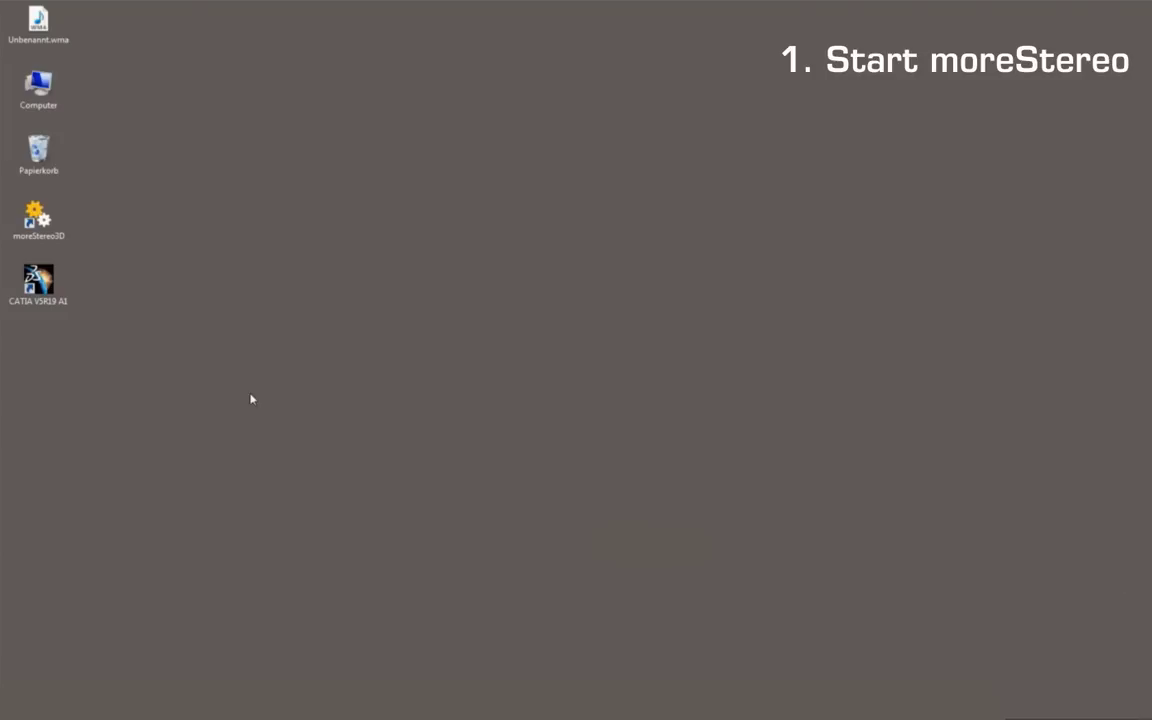
Step: Launch moreStereo3D from its desktop icon and bring up its tray icon's context menu
left_click(57, 222)
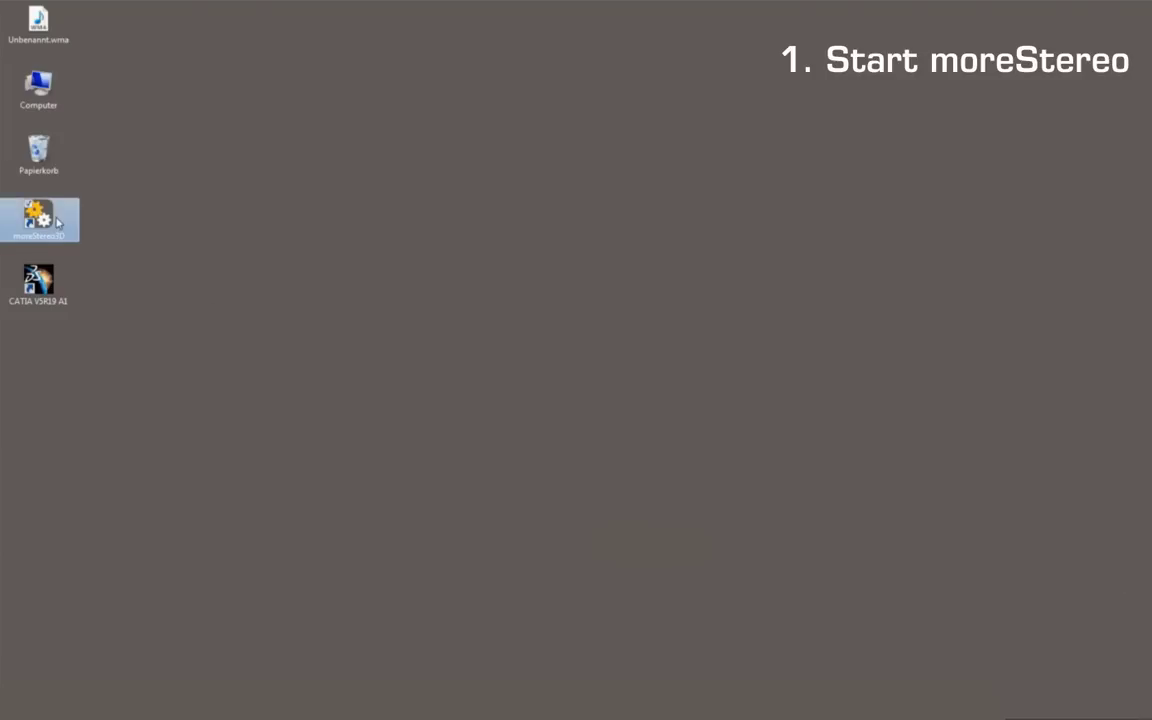
double_click(50, 219)
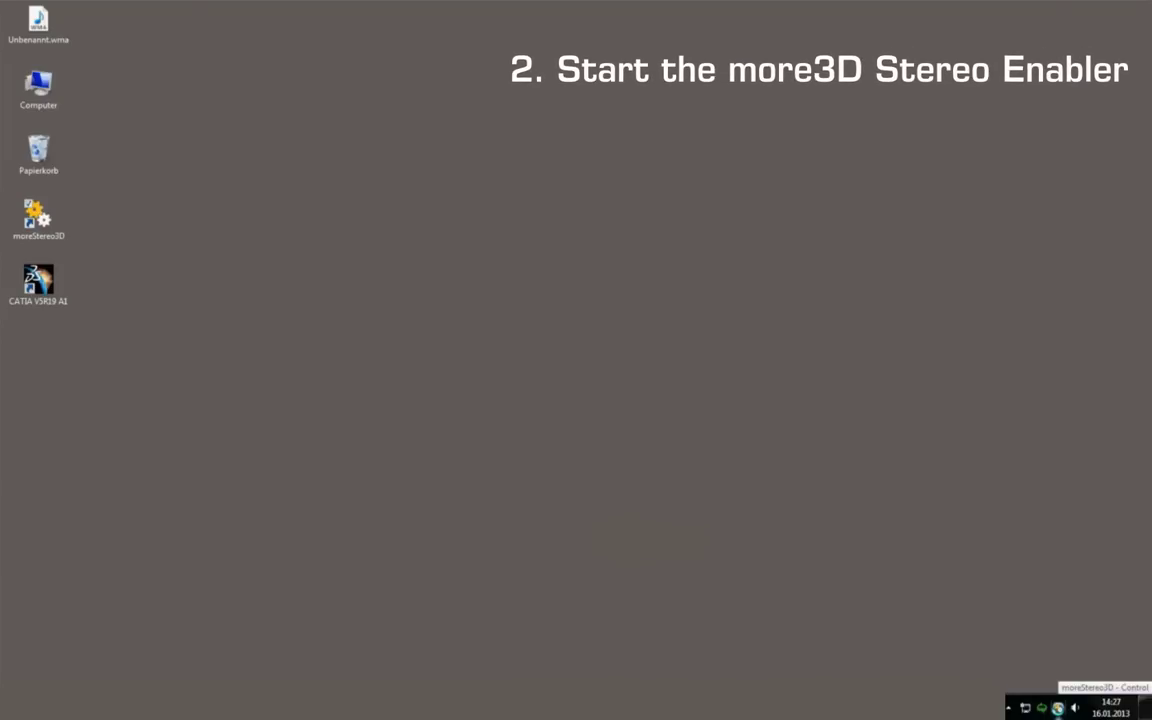
right_click(1058, 708)
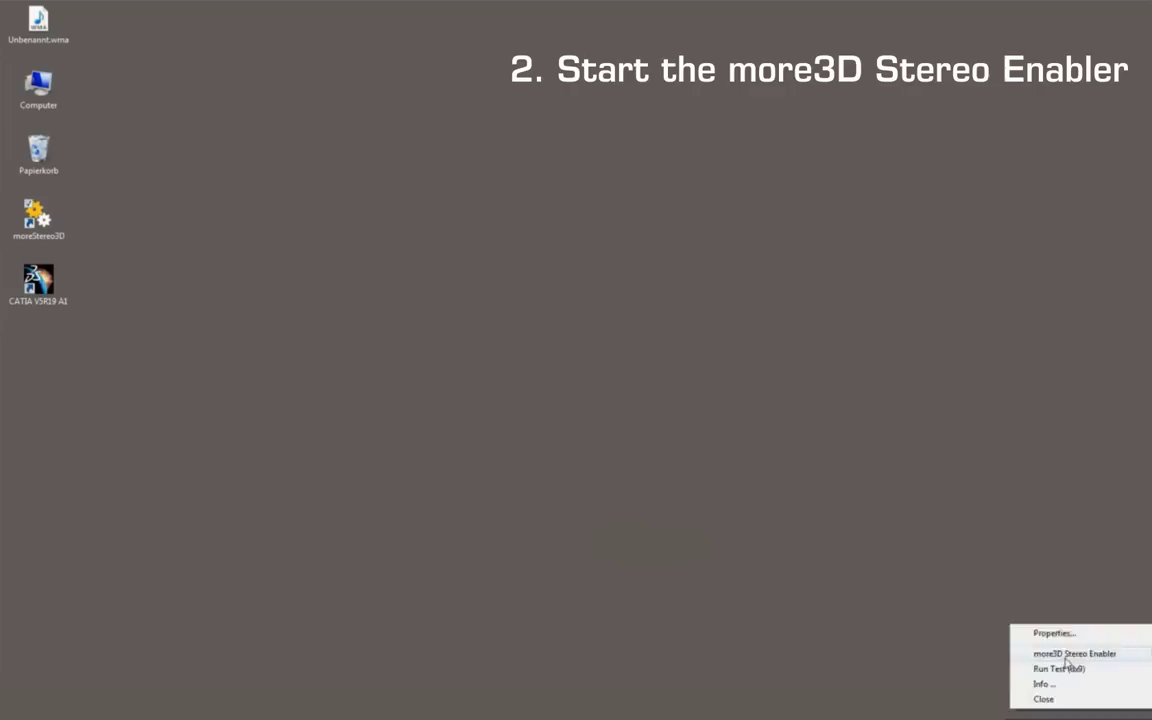
Step: In the more3D Stereo Enabler, remove the existing CNEXT.exe entry and confirm the removal
left_click(1066, 654)
left_click(155, 196)
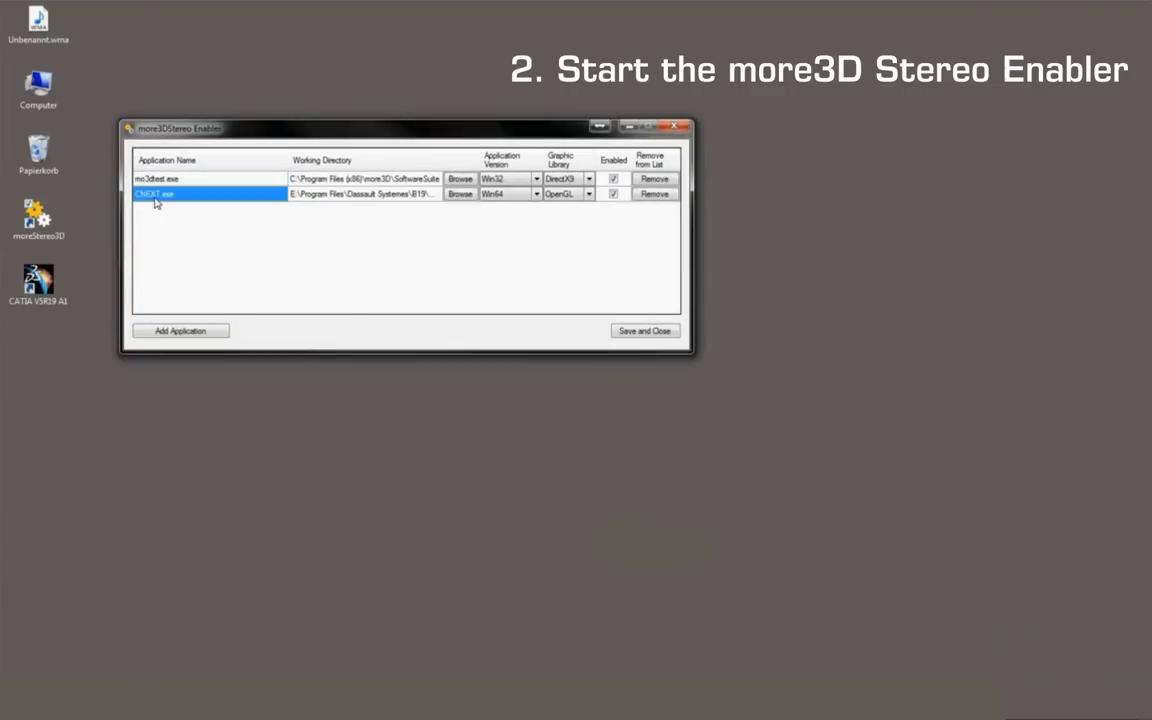
left_click(306, 196)
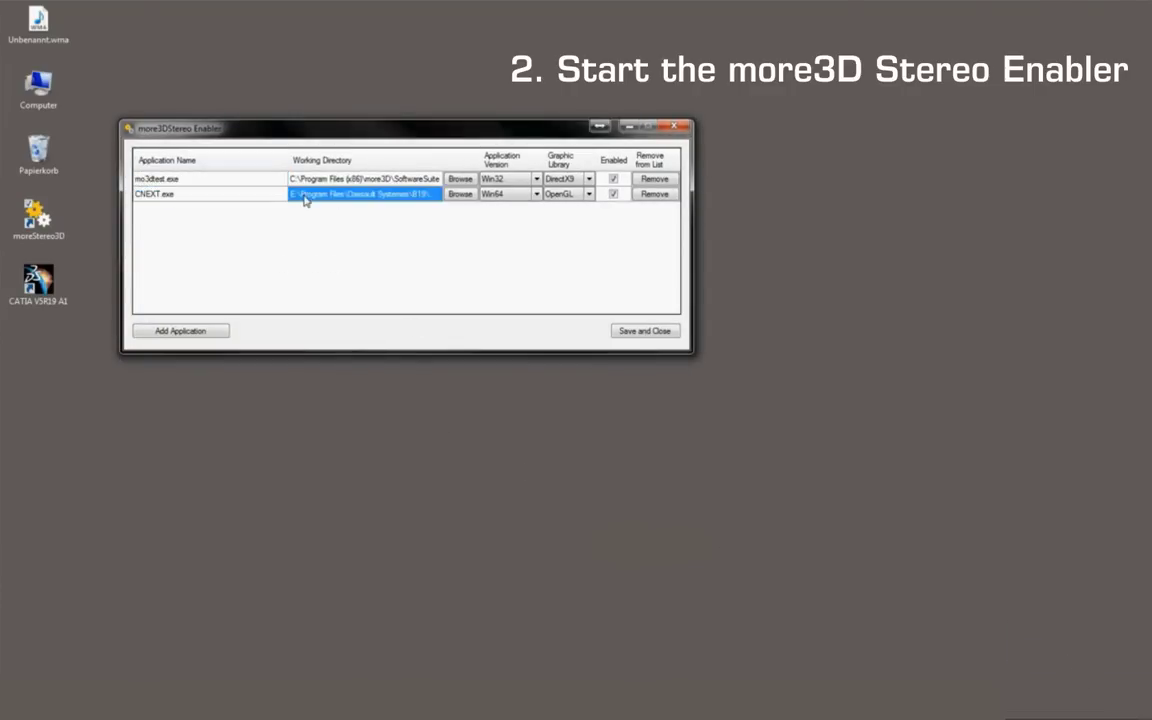
left_click(612, 196)
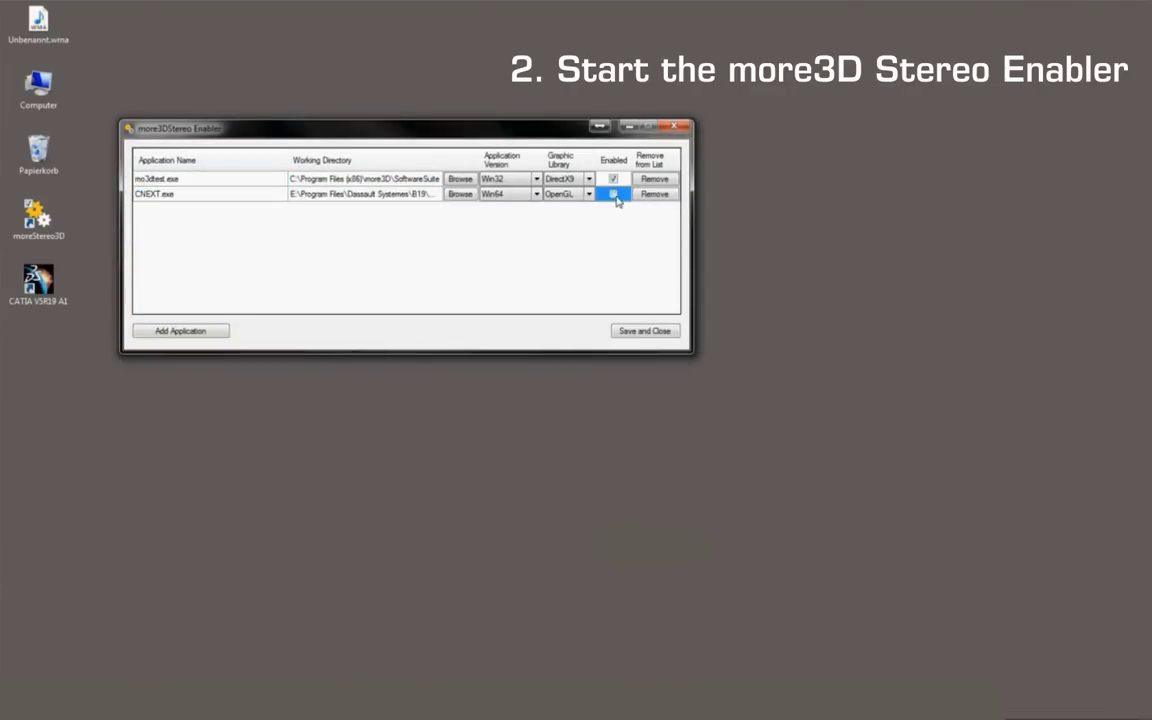
left_click(613, 194)
left_click(655, 194)
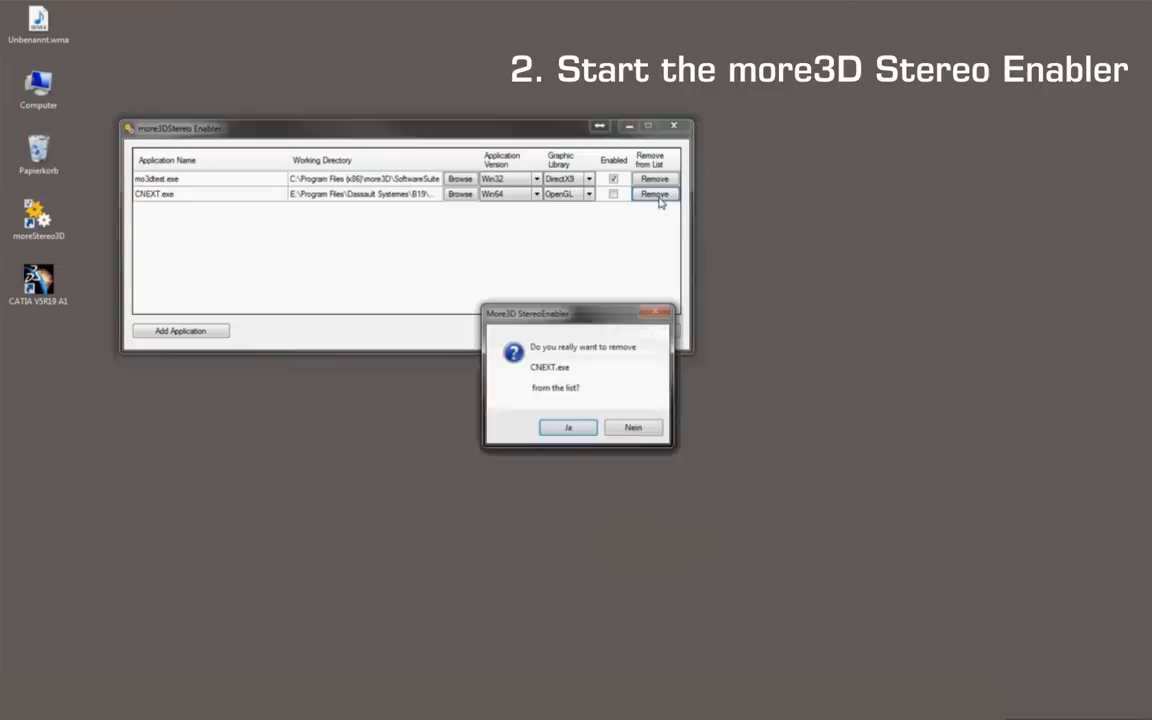
left_click(570, 430)
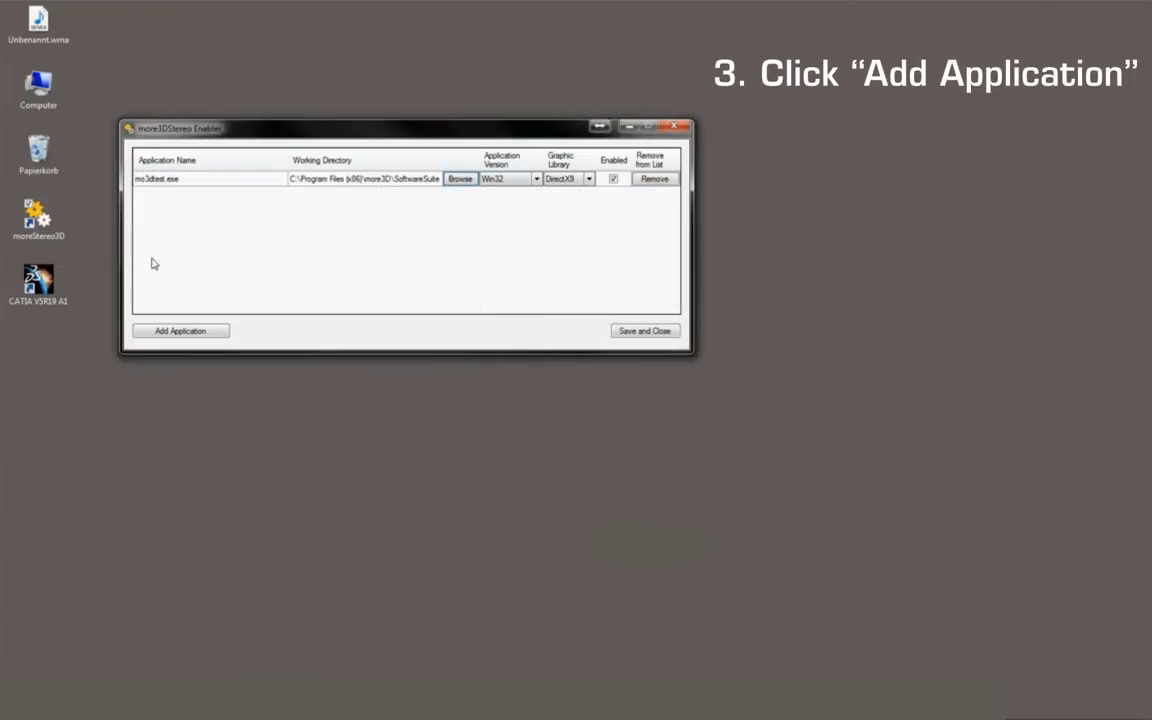
Step: Add CNEXT.exe from the Dassault Systemes B19 win_b64 code bin folder as a new application
left_click(158, 334)
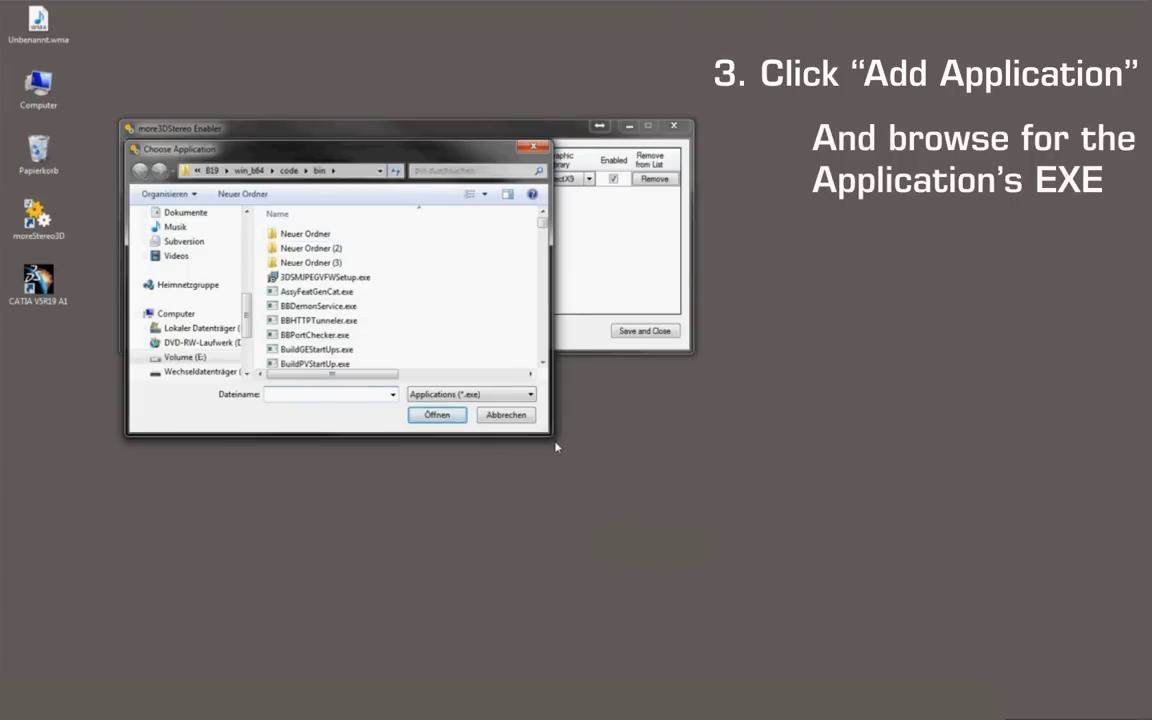
left_click_drag(557, 447, 730, 607)
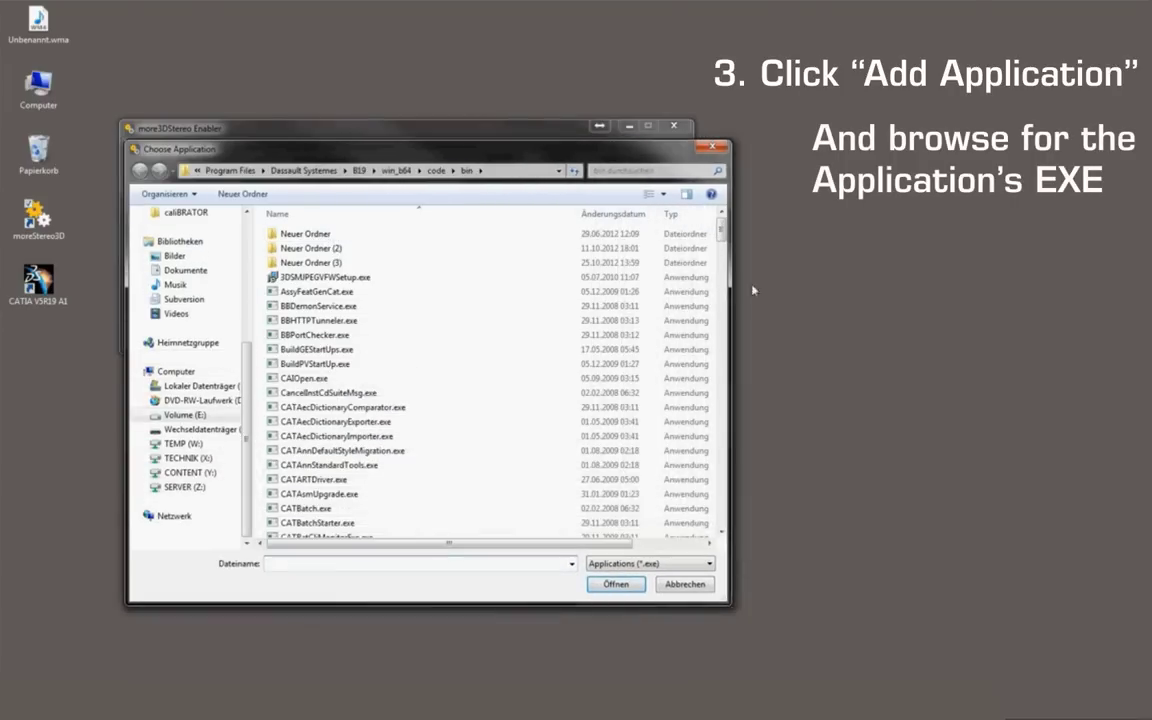
left_click_drag(721, 238, 724, 398)
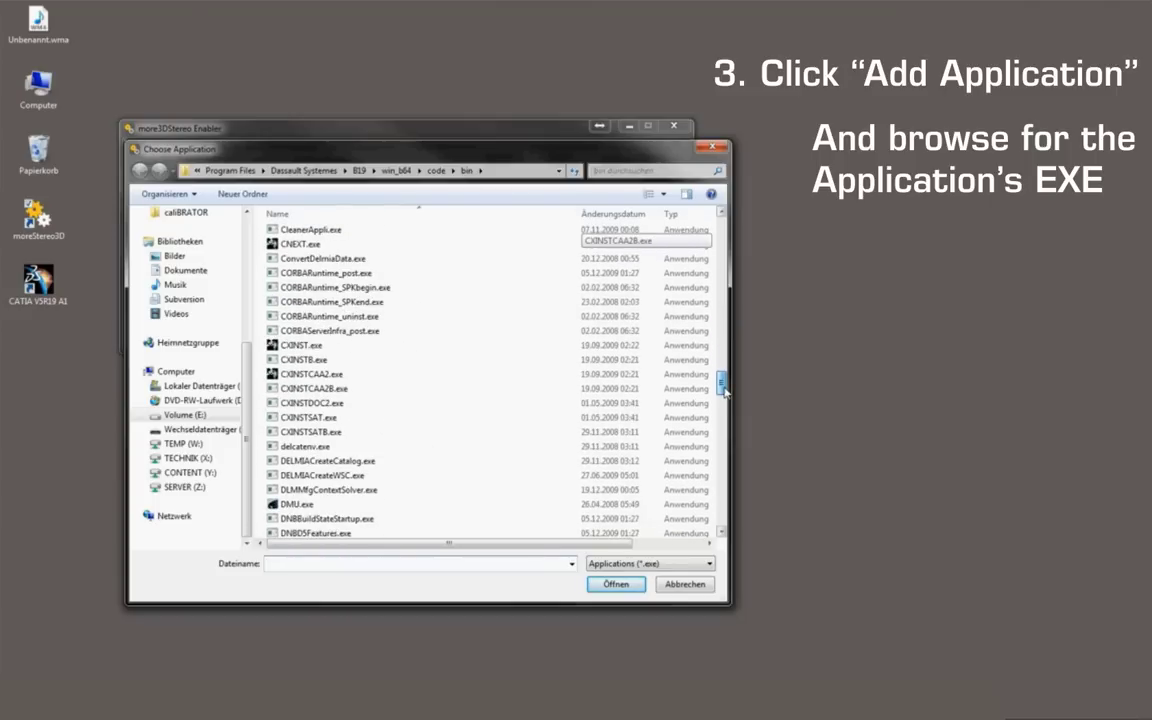
left_click(299, 246)
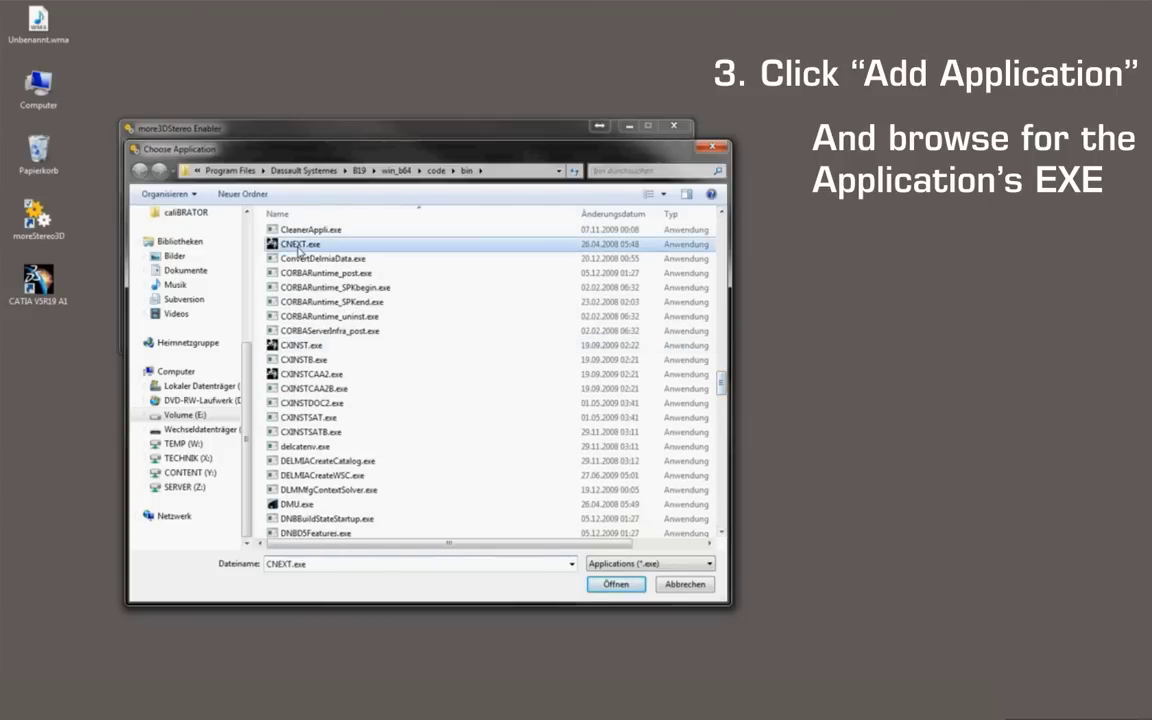
left_click(643, 581)
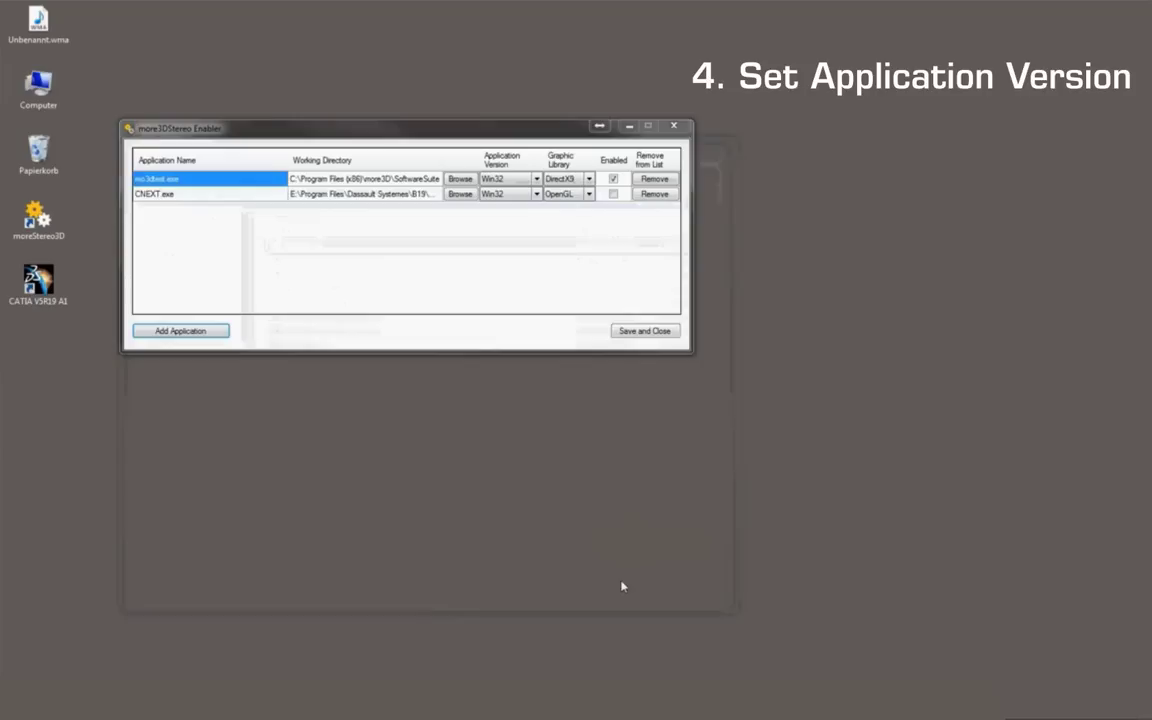
Step: Set CNEXT.exe's application version to Win64
left_click(348, 177)
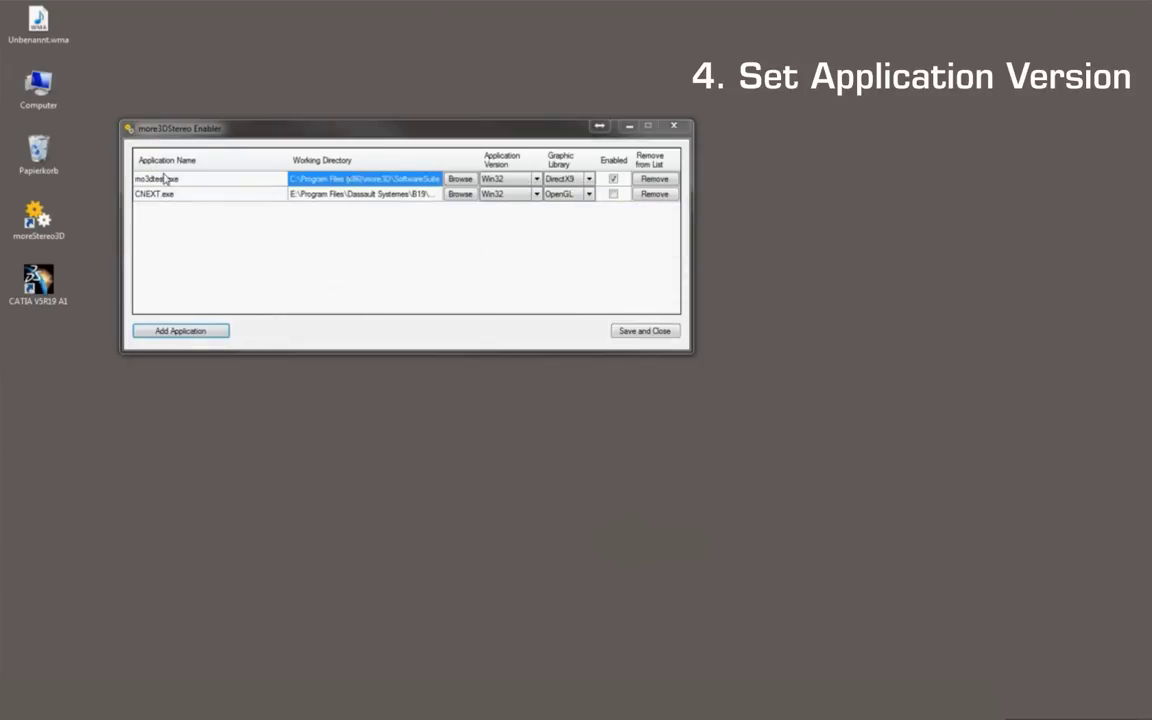
left_click(165, 177)
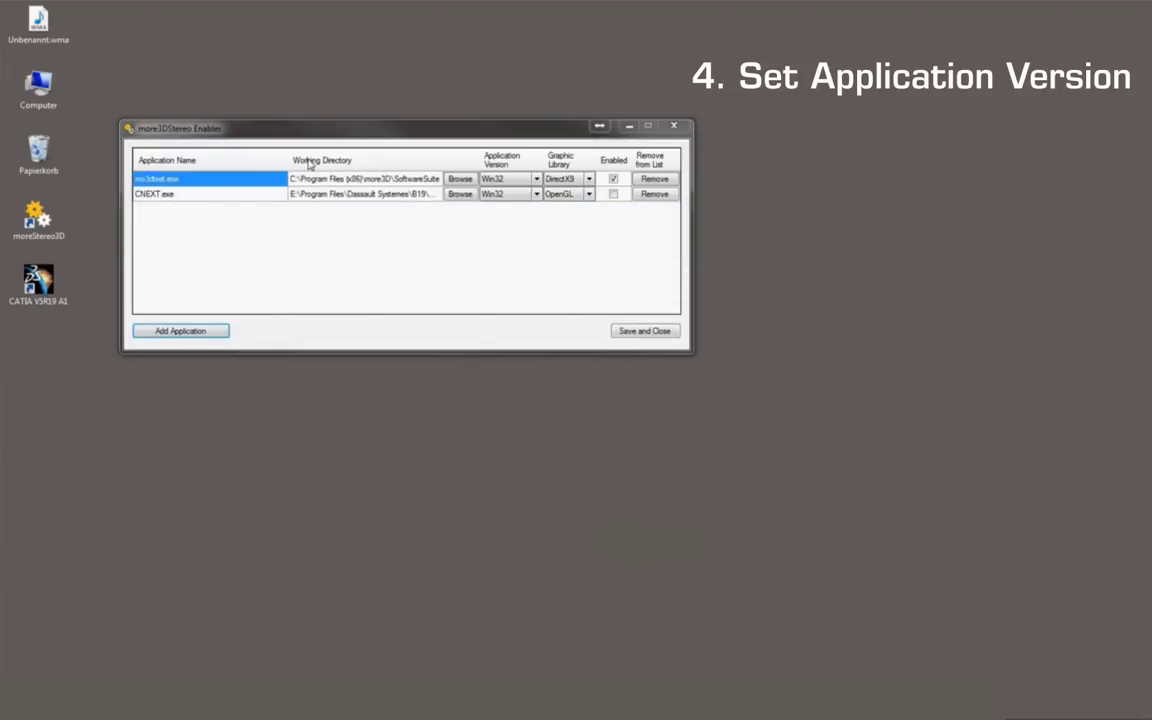
left_click(230, 195)
left_click(365, 196)
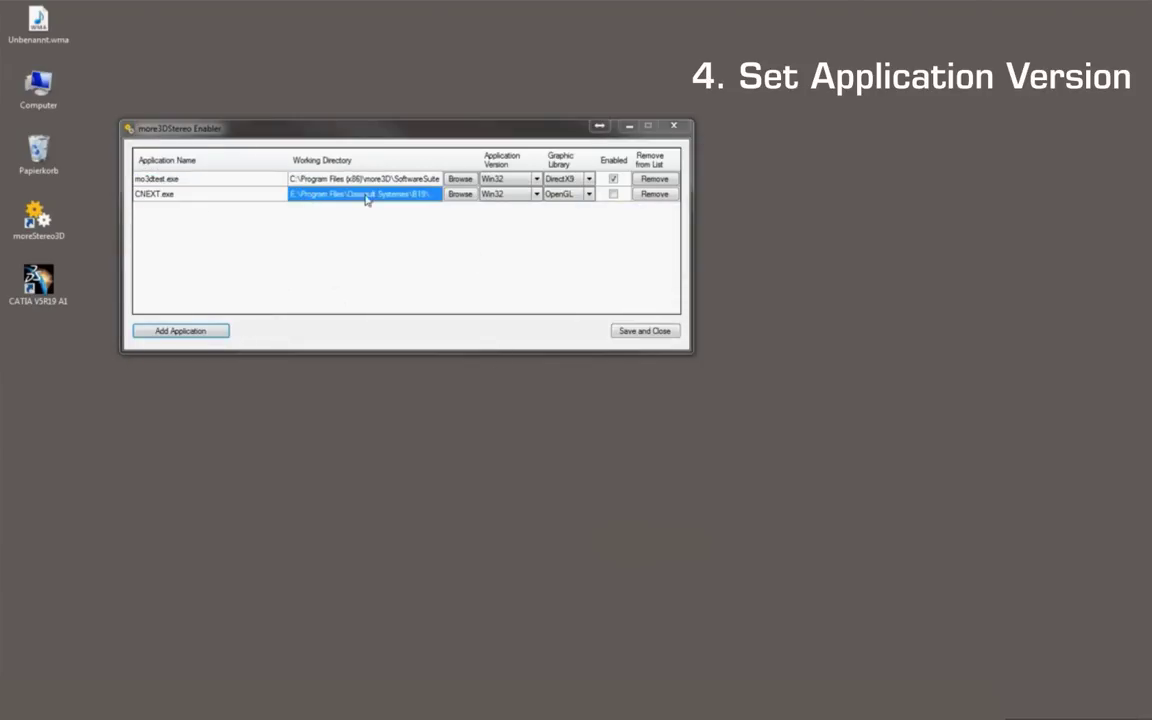
left_click(491, 200)
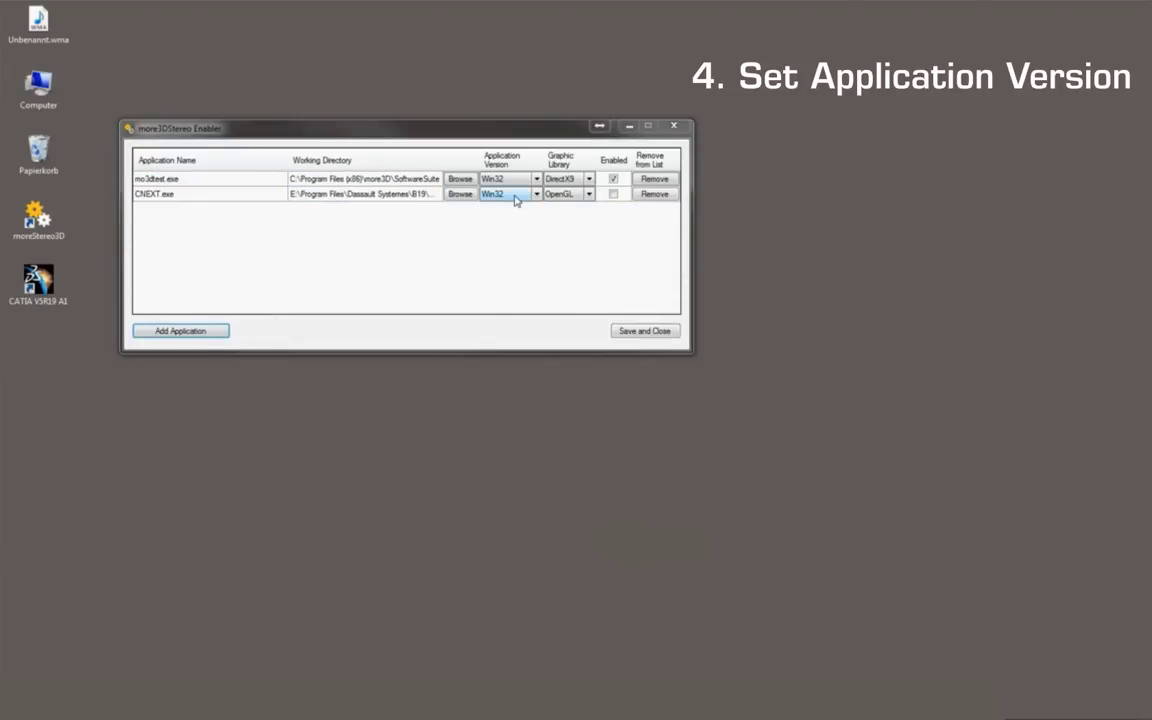
left_click(505, 177)
left_click(527, 194)
left_click(527, 194)
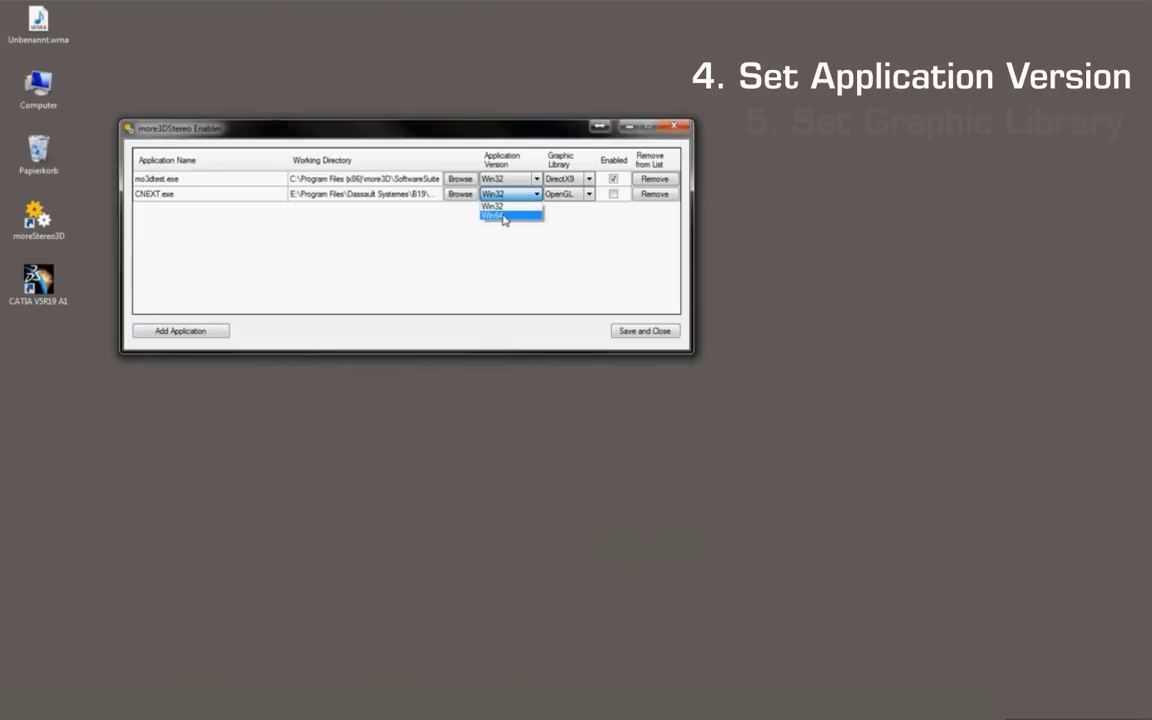
left_click(504, 217)
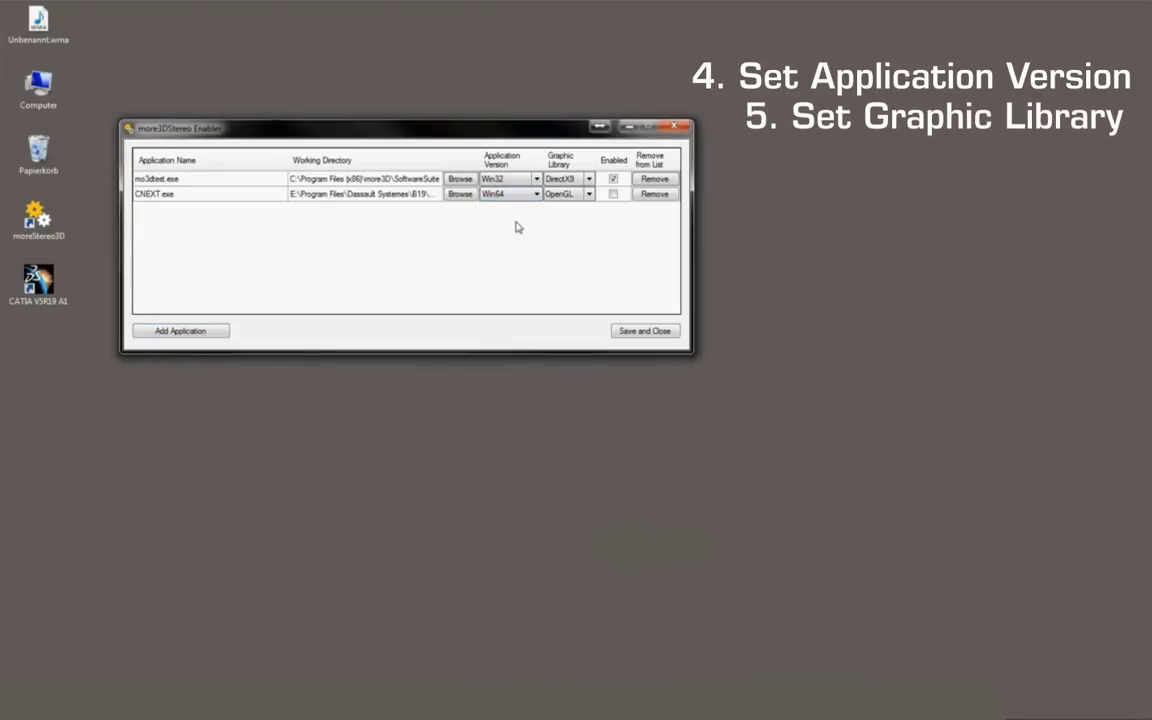
Step: Set CNEXT.exe's graphic library to OpenGL and tick its Enabled checkbox
left_click(562, 178)
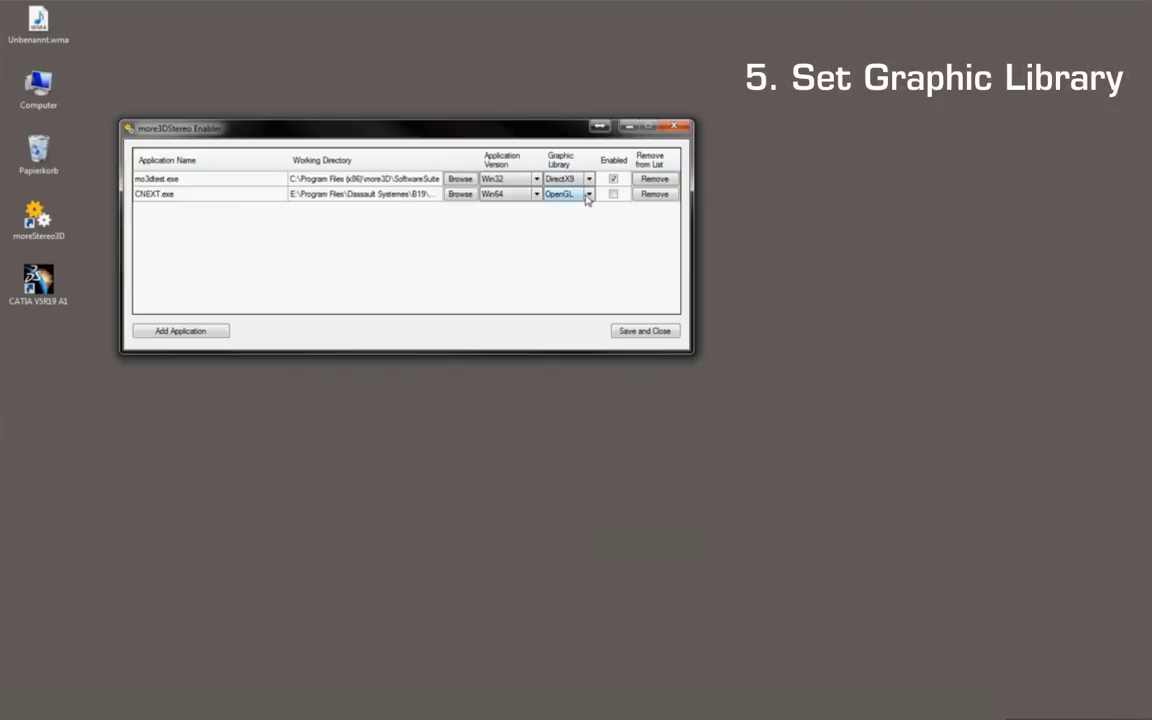
left_click(588, 196)
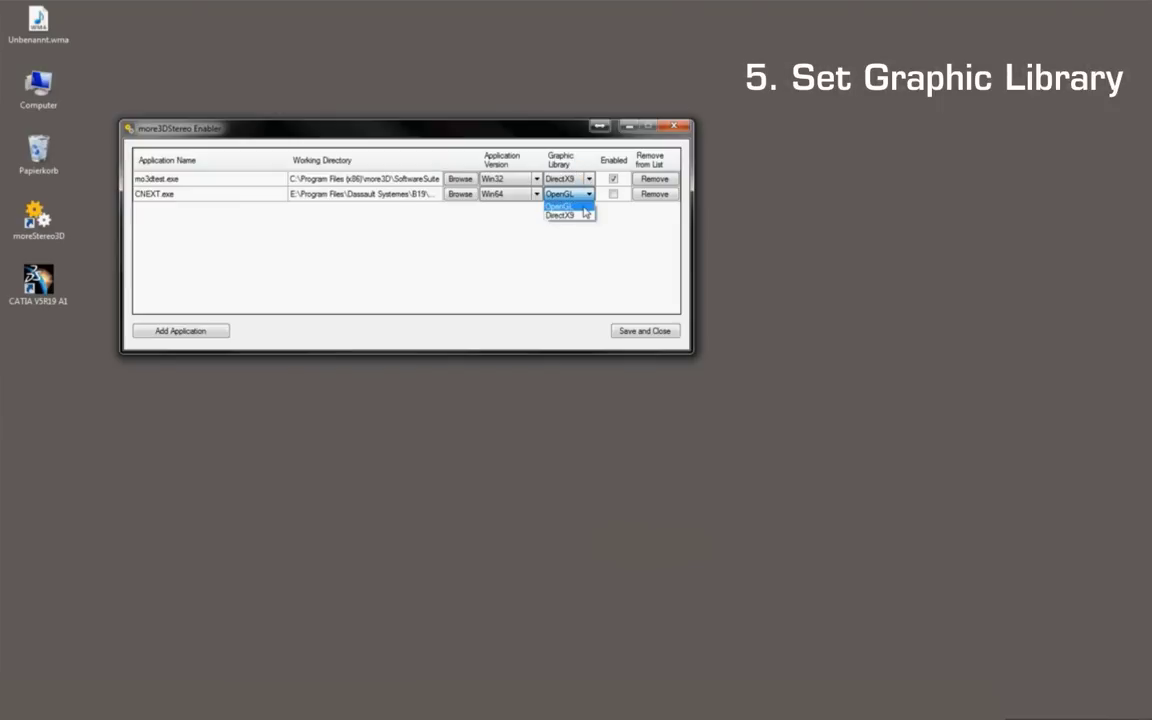
left_click(584, 207)
left_click(613, 194)
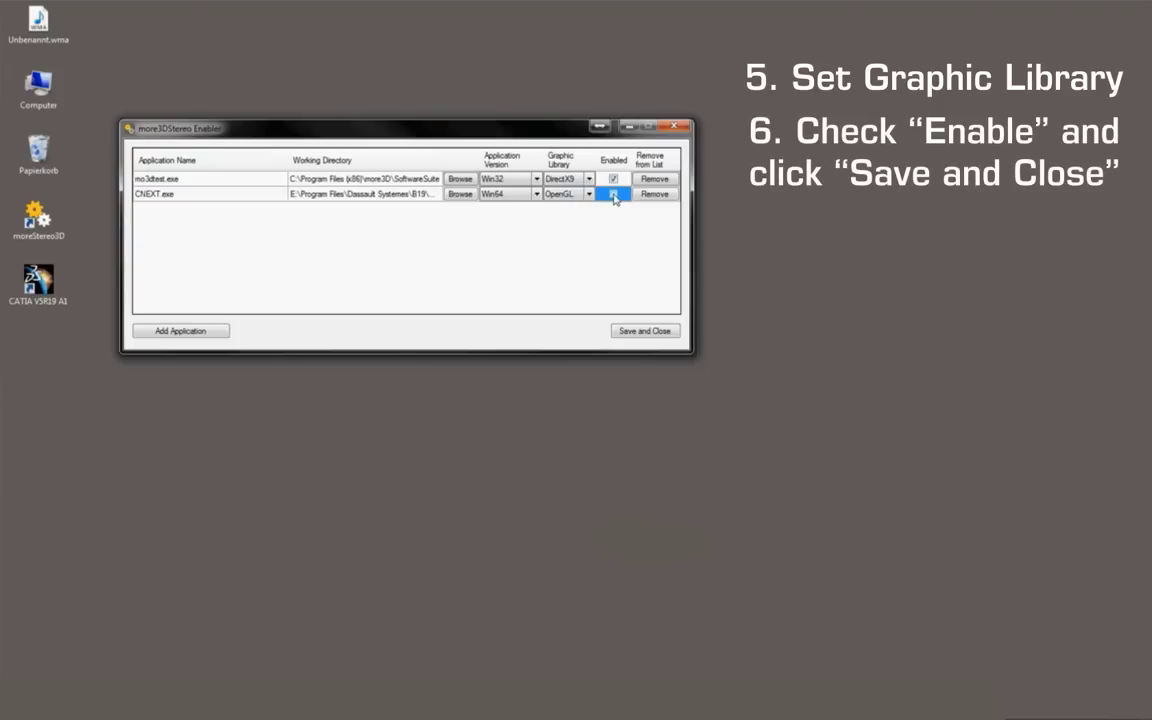
Step: Save the enabler settings, launch CATIA V5R19 and dismiss the OpenGL library error
left_click(646, 331)
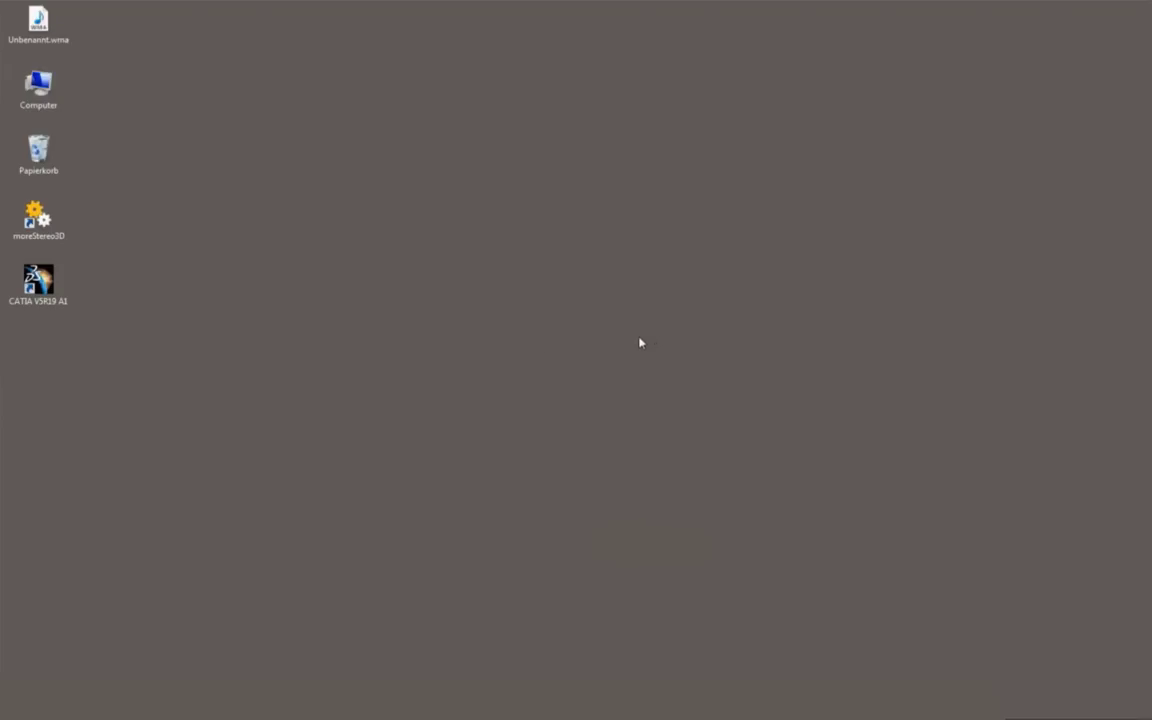
double_click(42, 283)
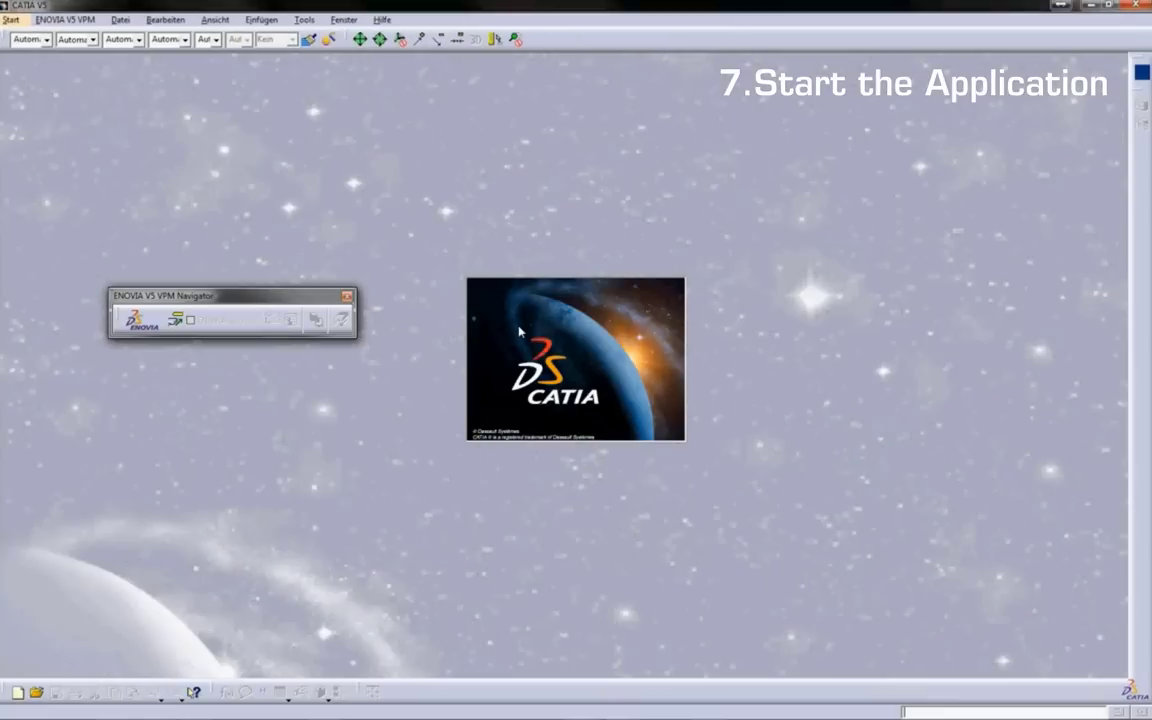
key("Return")
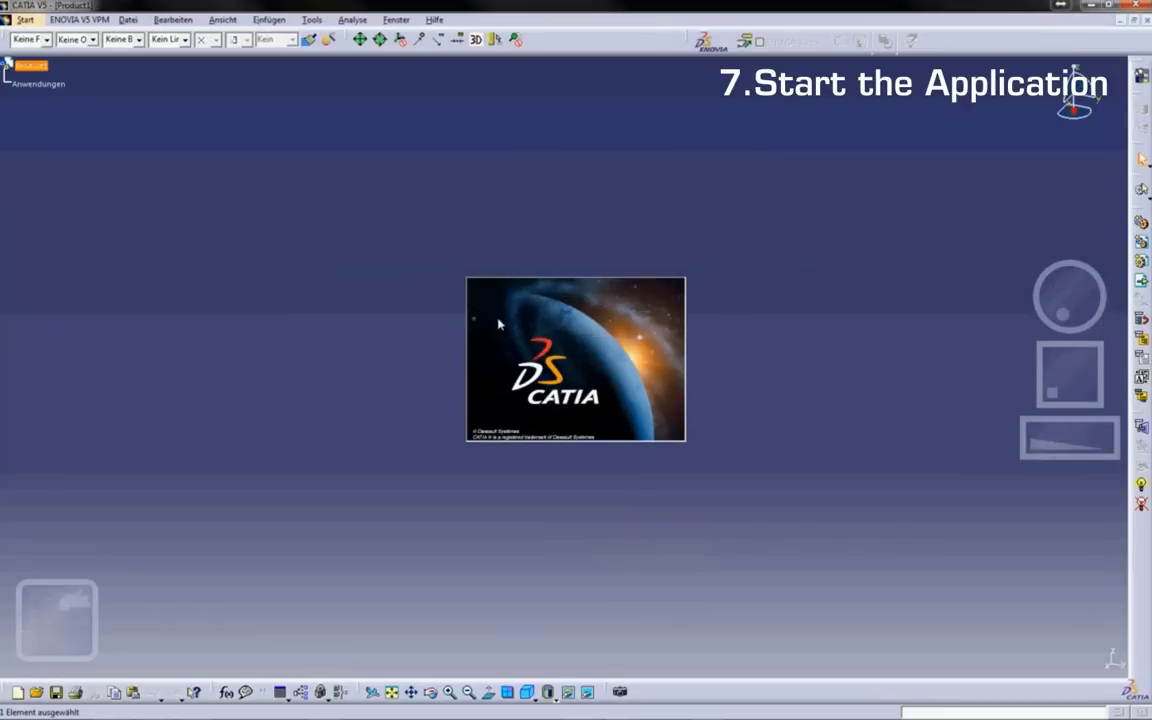
Step: Open recent file SW3dPS-plane777.CATPART and pan and tilt the airplane into view
left_click(24, 19)
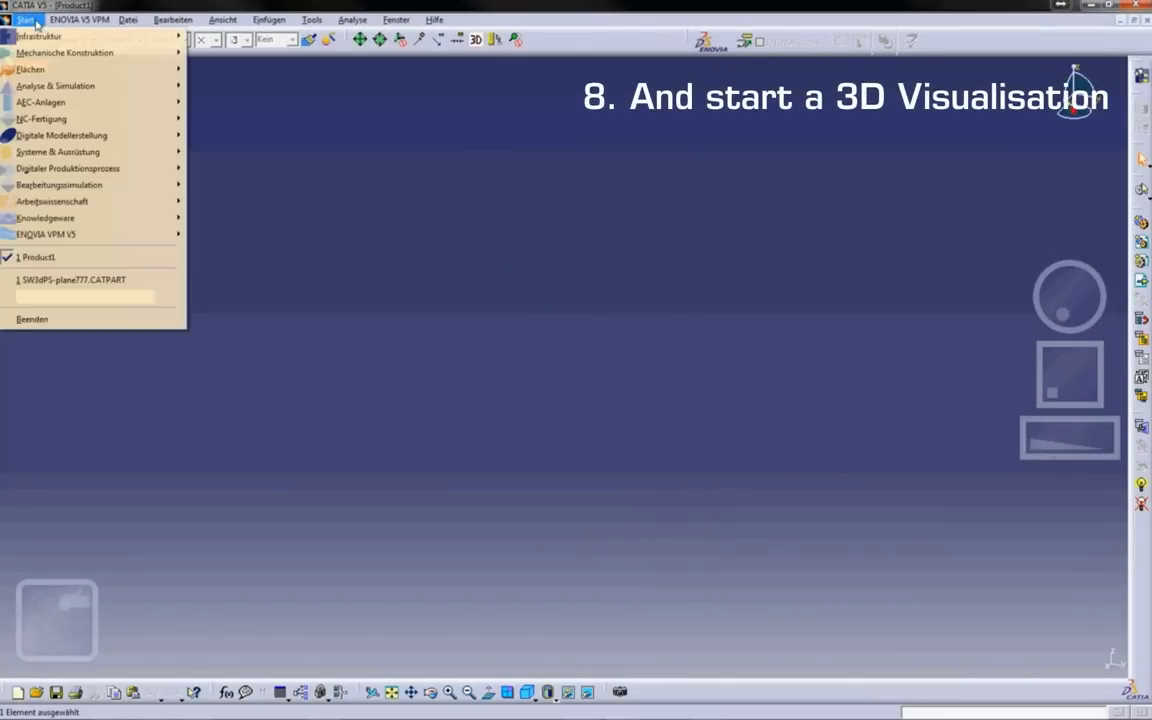
left_click(57, 280)
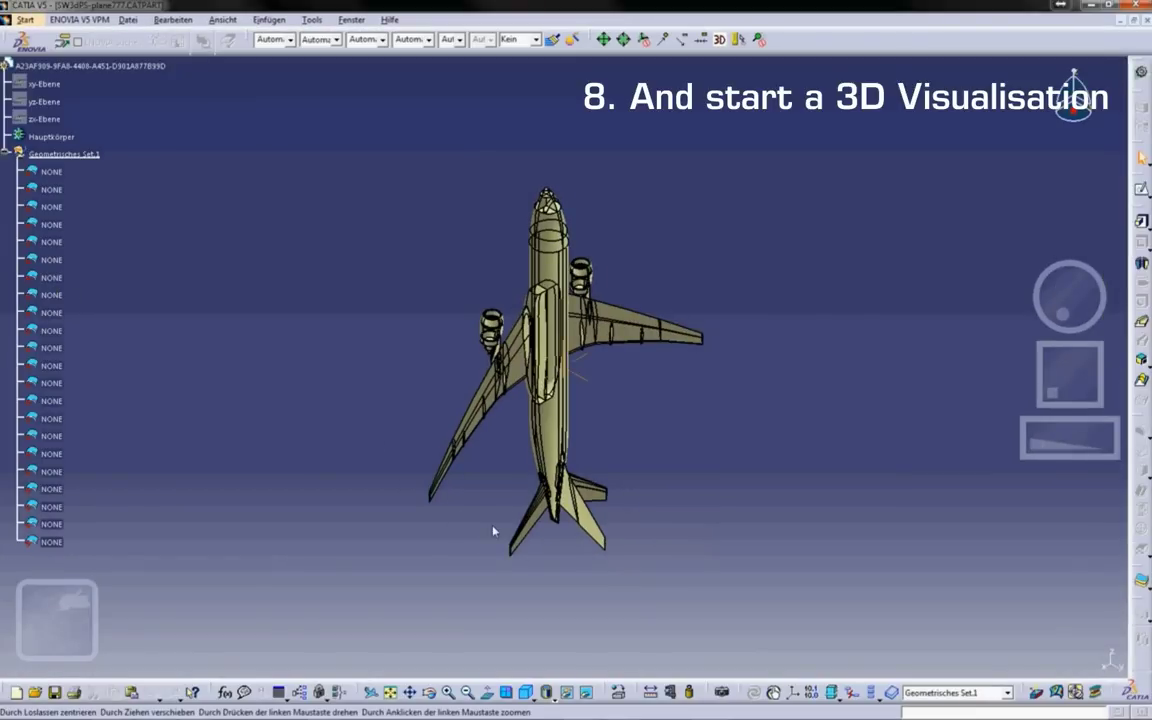
middle_click_drag(494, 530, 878, 311)
middle_click_drag(545, 158, 583, 437)
Step: Zoom and pan the airplane, then show the moreStereo GL control panel with NUM*
scroll(587, 442, "down", 1)
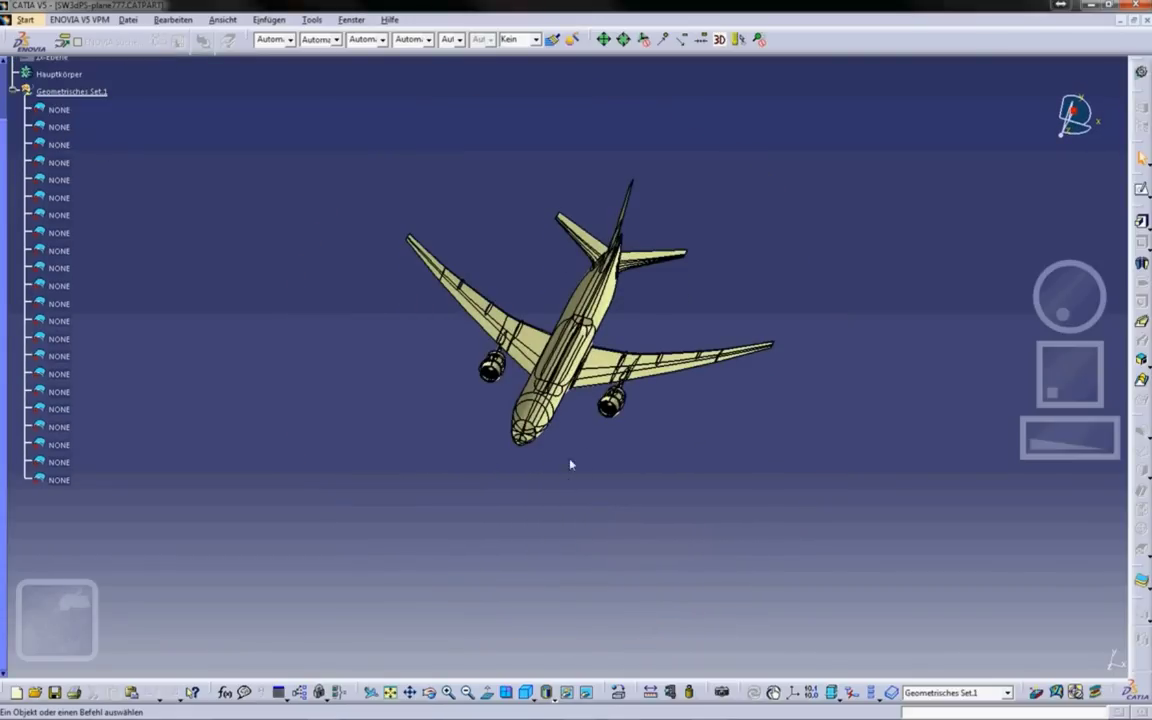
mouse_move(564, 542)
middle_mouse_down()
mouse_move(568, 524)
mouse_move(568, 537)
mouse_move(548, 535)
middle_mouse_up()
key("KP_Multiply")
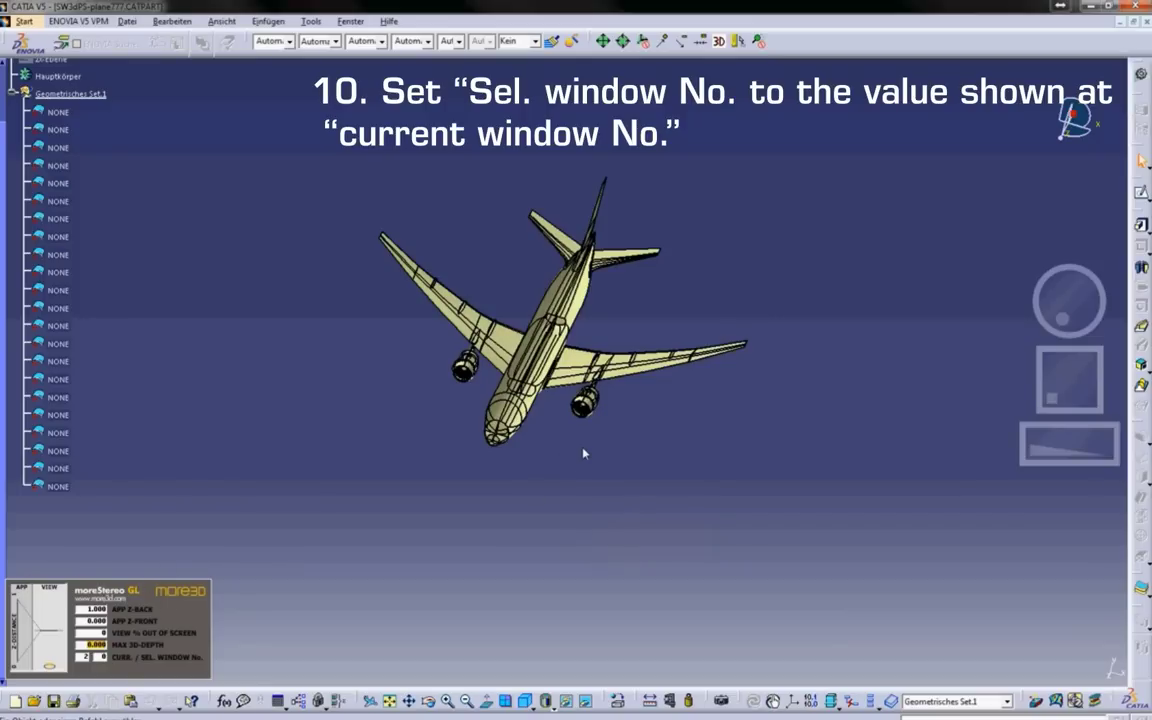
Step: Set the panel's Sel. window No. to 2 to match Curr. window No., repositioning the airplane
mouse_move(584, 453)
middle_mouse_down()
mouse_move(589, 442)
mouse_move(597, 483)
mouse_move(610, 431)
mouse_move(620, 437)
mouse_move(583, 453)
mouse_move(596, 458)
middle_mouse_up()
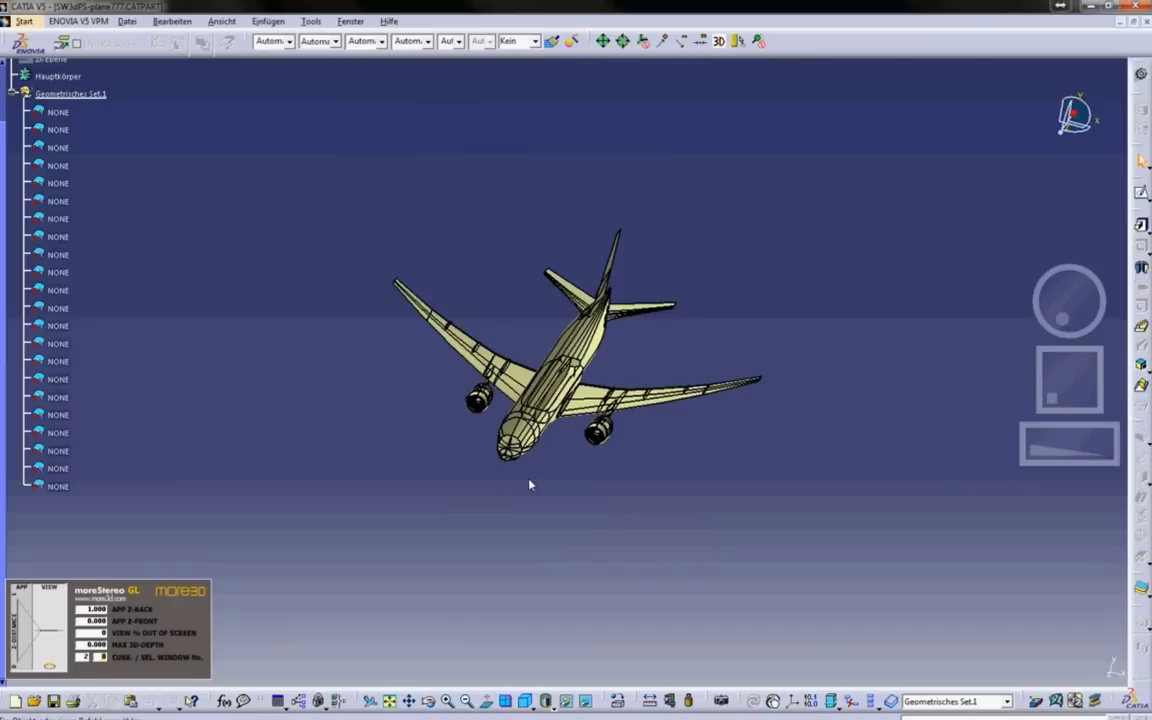
left_click(495, 410)
mouse_move(400, 390)
middle_mouse_down()
mouse_move(413, 394)
mouse_move(411, 381)
mouse_move(381, 389)
middle_mouse_up()
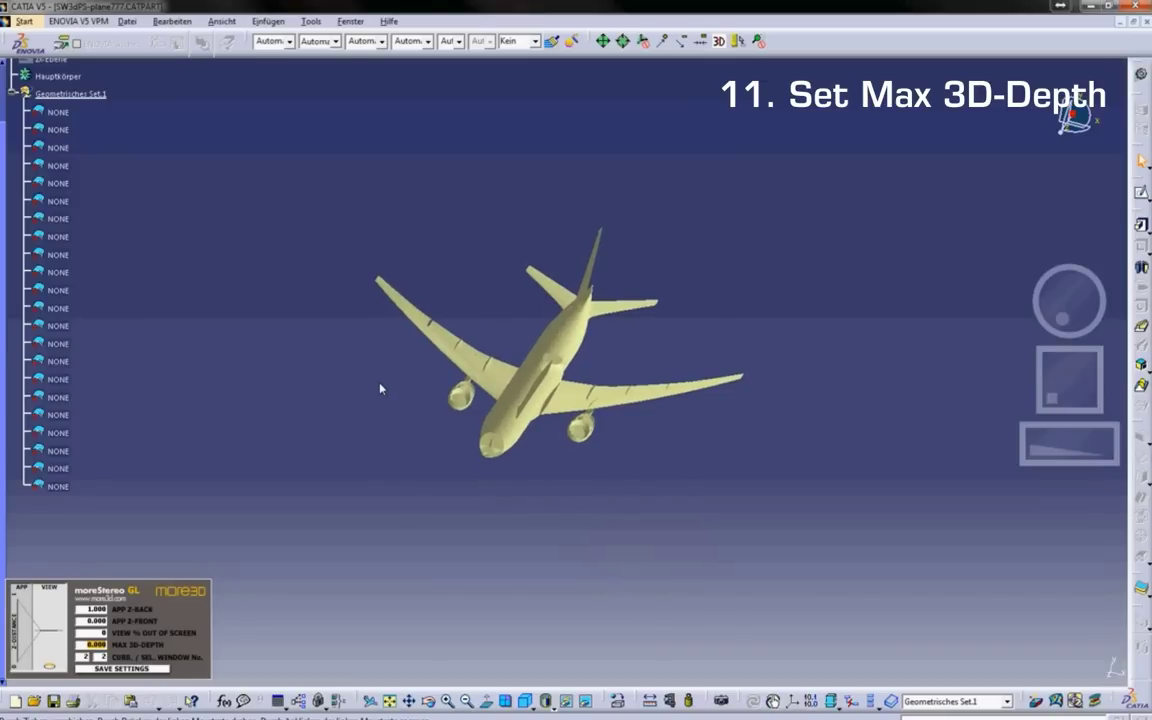
Step: Raise MAX 3D-DEPTH to 0.050, panning and rotating the airplane to refresh the stereo view
mouse_move(380, 388)
middle_mouse_down()
mouse_move(360, 380)
mouse_move(398, 391)
middle_mouse_up()
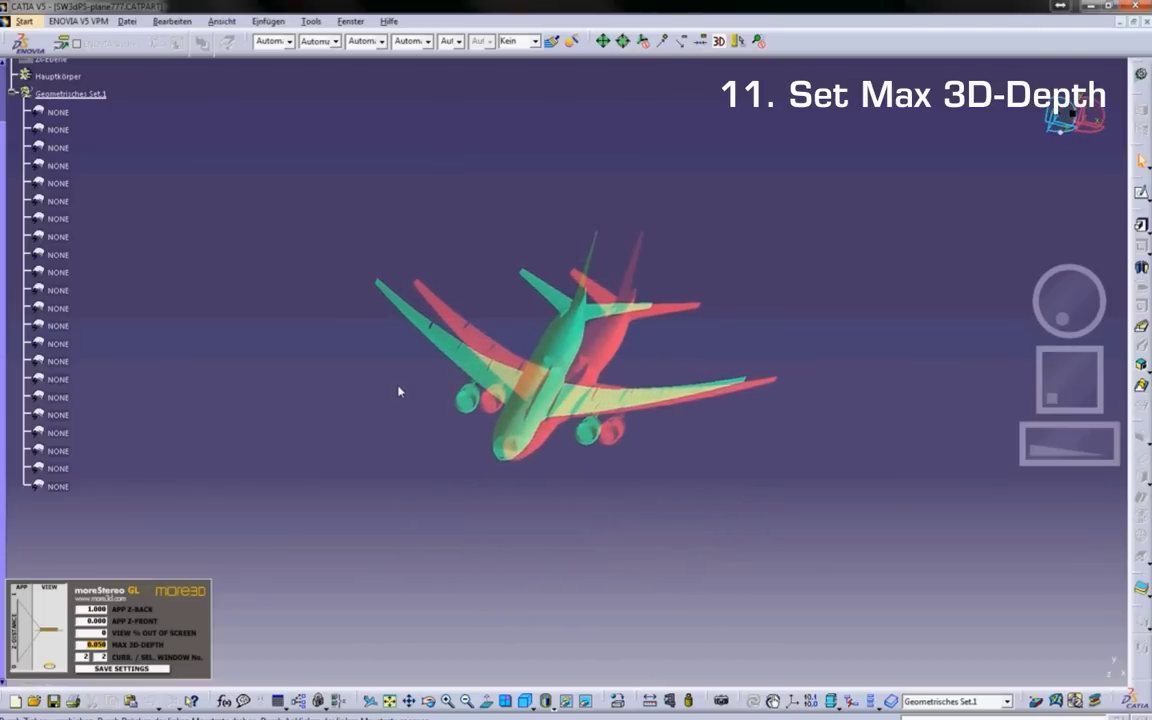
mouse_move(647, 462)
middle_mouse_down()
mouse_move(651, 442)
mouse_move(674, 478)
mouse_move(640, 491)
mouse_move(725, 496)
mouse_move(733, 378)
middle_mouse_up()
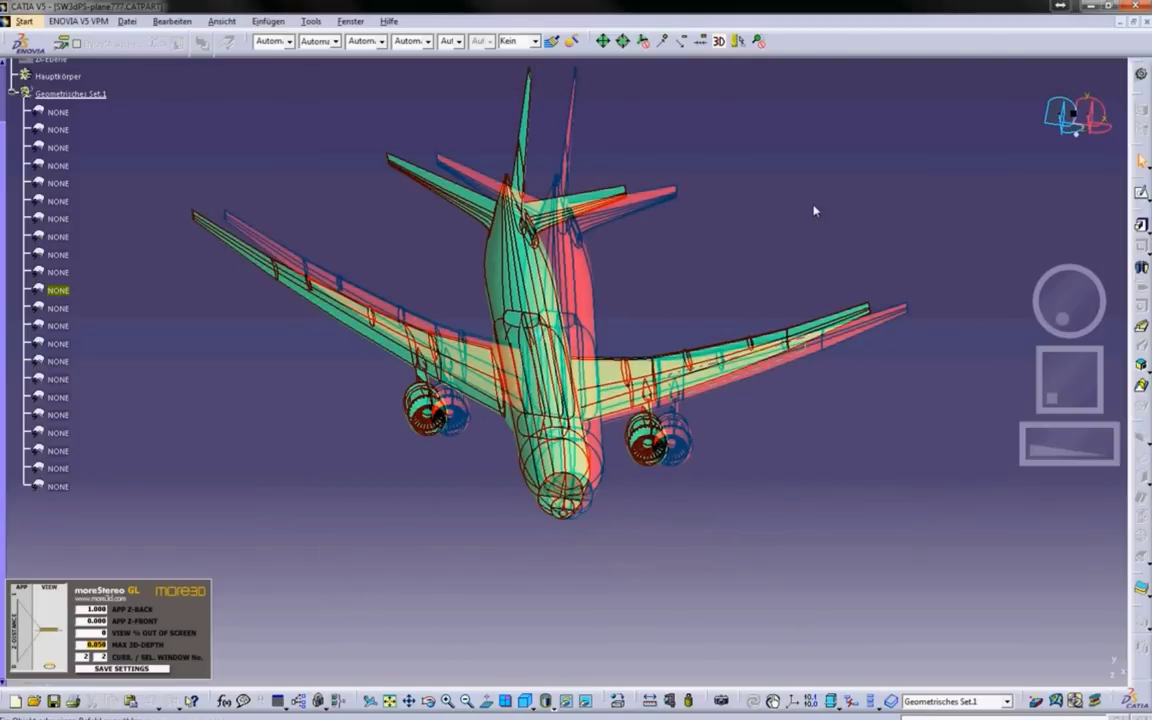
mouse_move(814, 210)
middle_mouse_down()
mouse_move(828, 226)
mouse_move(805, 260)
mouse_move(789, 249)
middle_mouse_up()
mouse_move(759, 500)
middle_mouse_down()
mouse_move(764, 429)
mouse_move(784, 470)
mouse_move(790, 416)
middle_mouse_up()
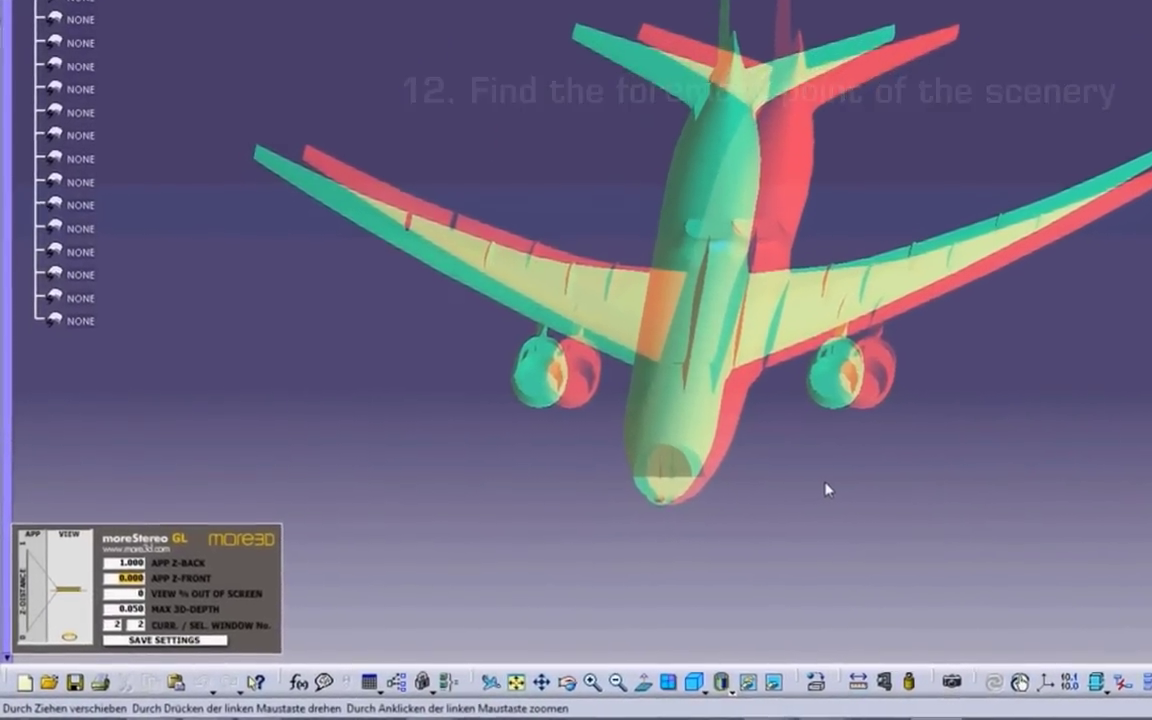
Step: Step APP Z-FRONT up from 0.030 to 0.170, then pan and rotate the airplane
key("Up")
key("Up")
key("Up")
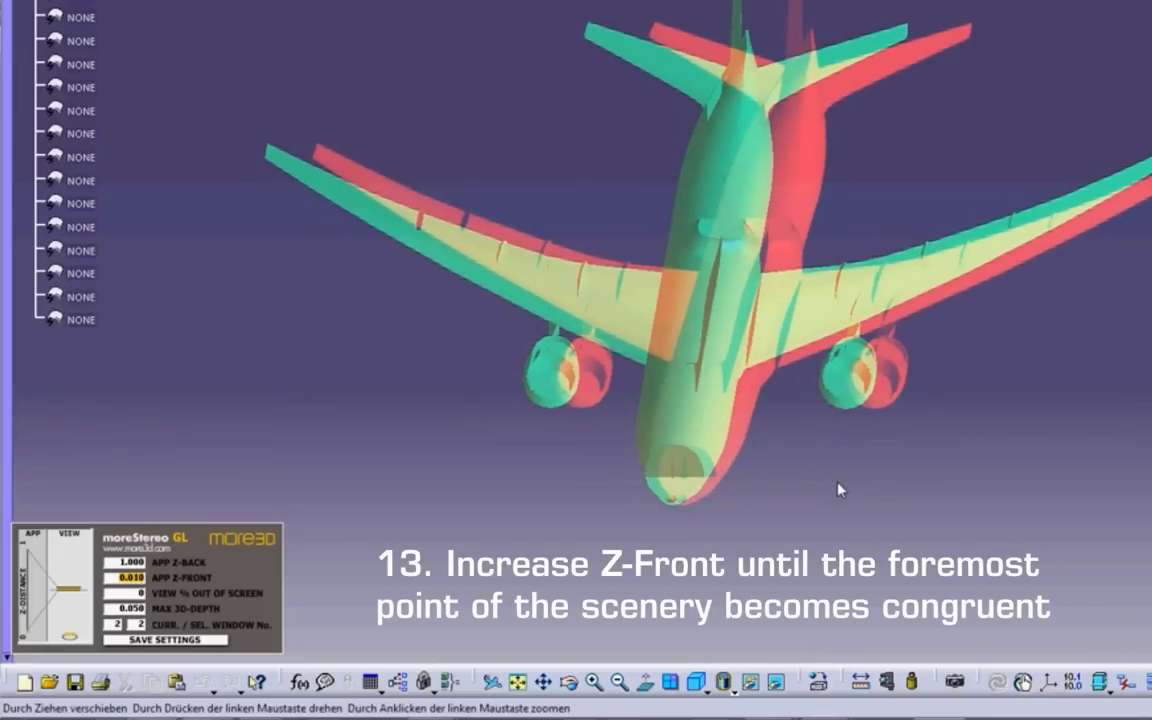
key("Up")
key("Up")
key("Up")
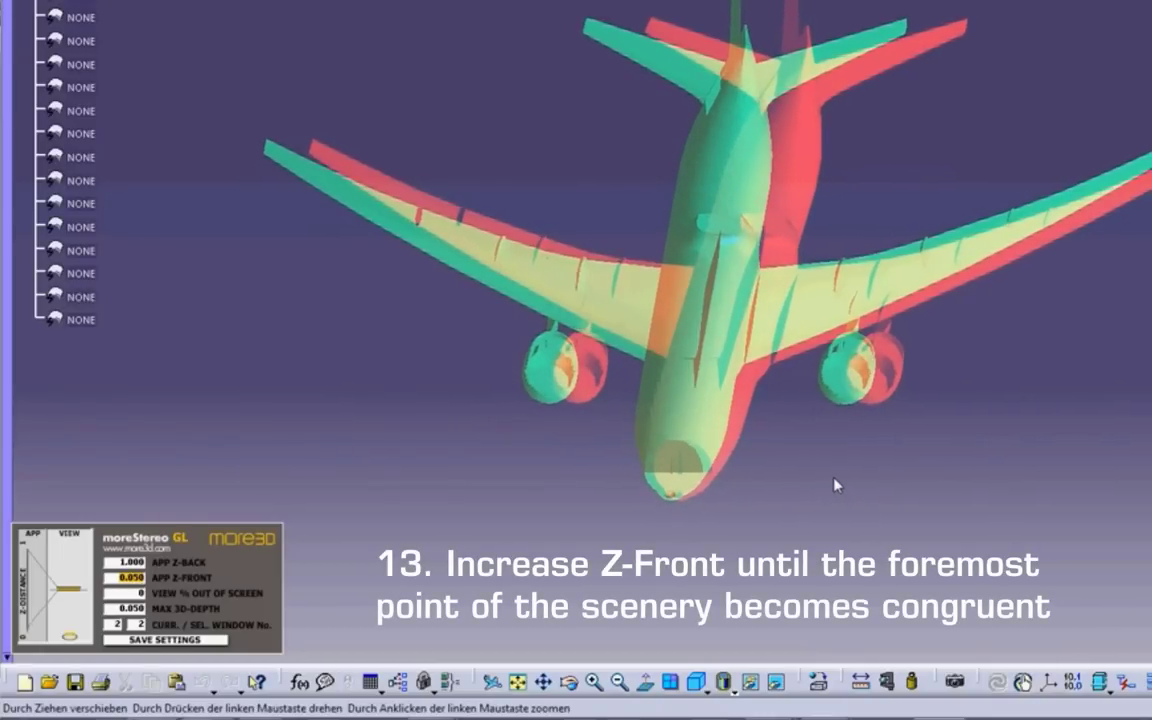
key("Up")
key("Up")
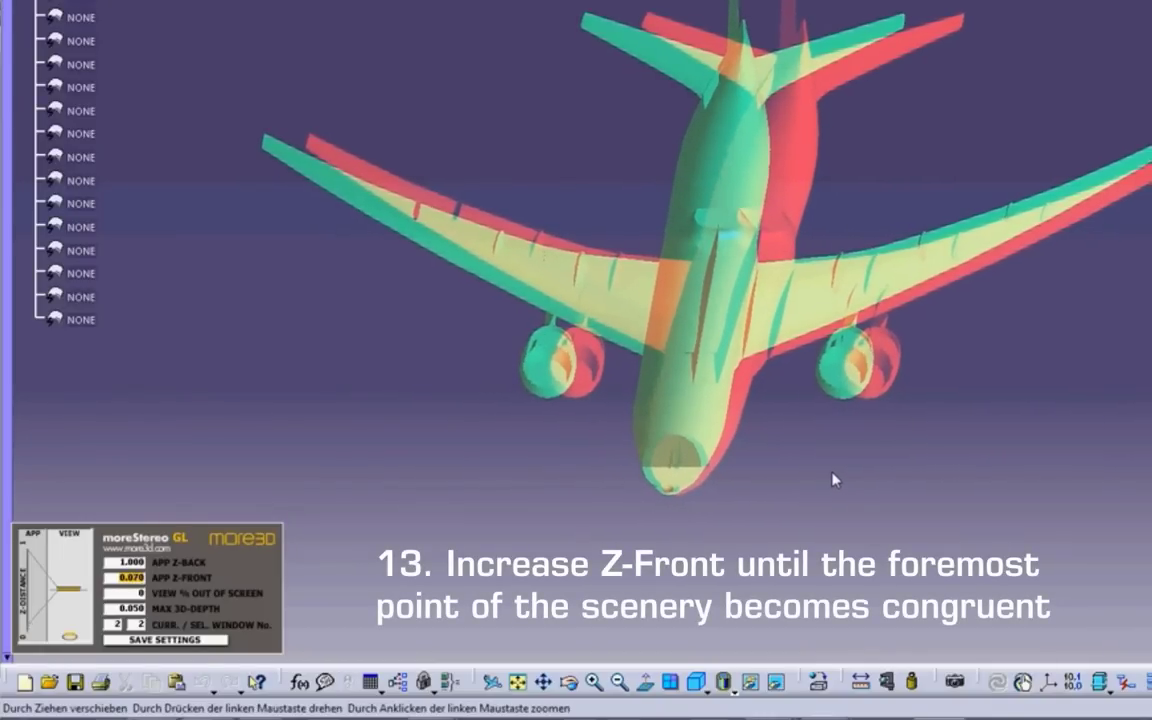
key("Up")
key("Up")
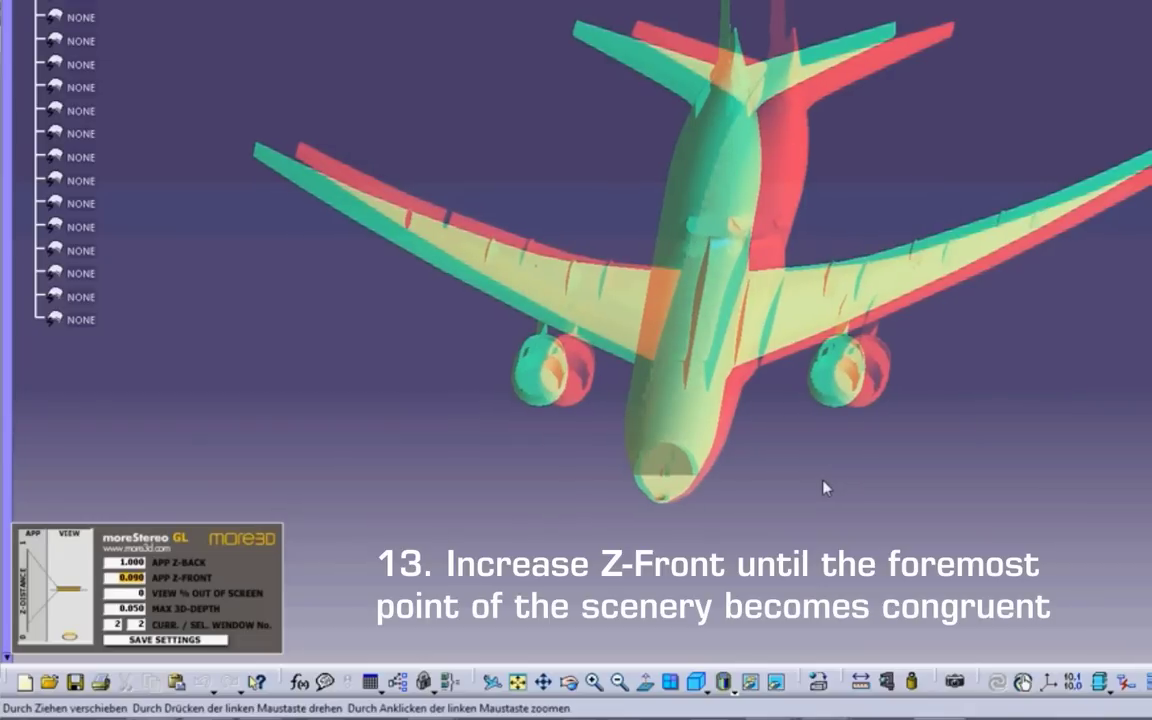
key("Up")
key("Up")
key("Up")
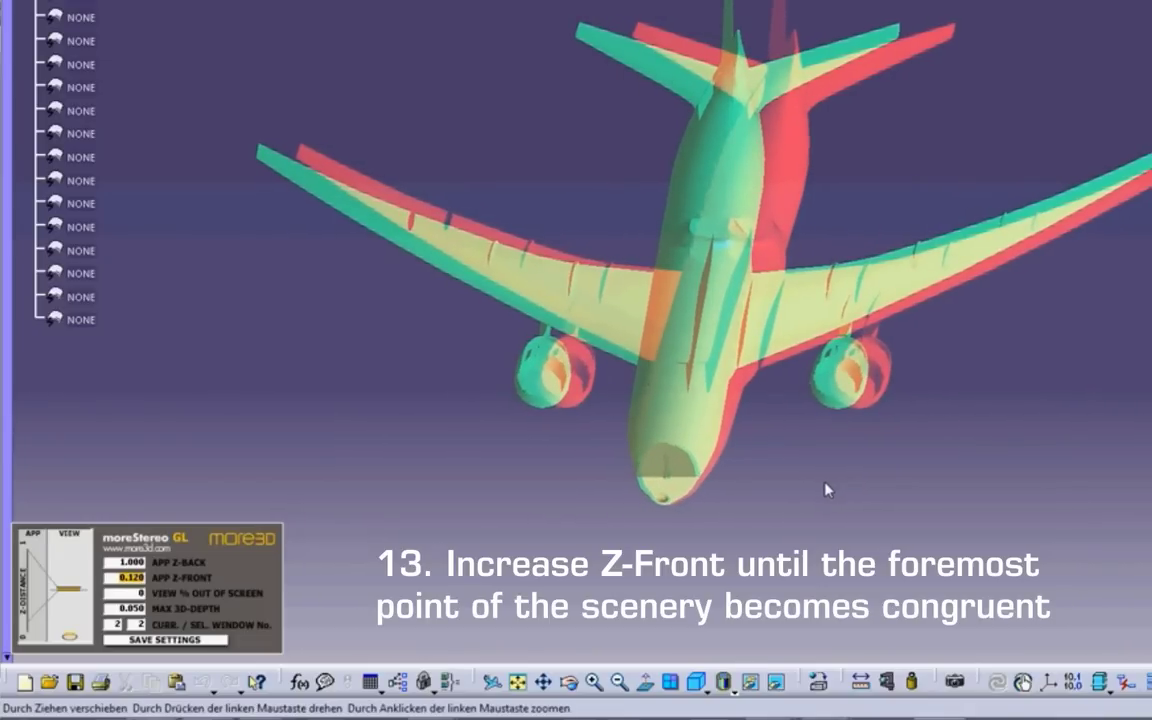
key("Up")
key("Up")
key("Up")
key("Up")
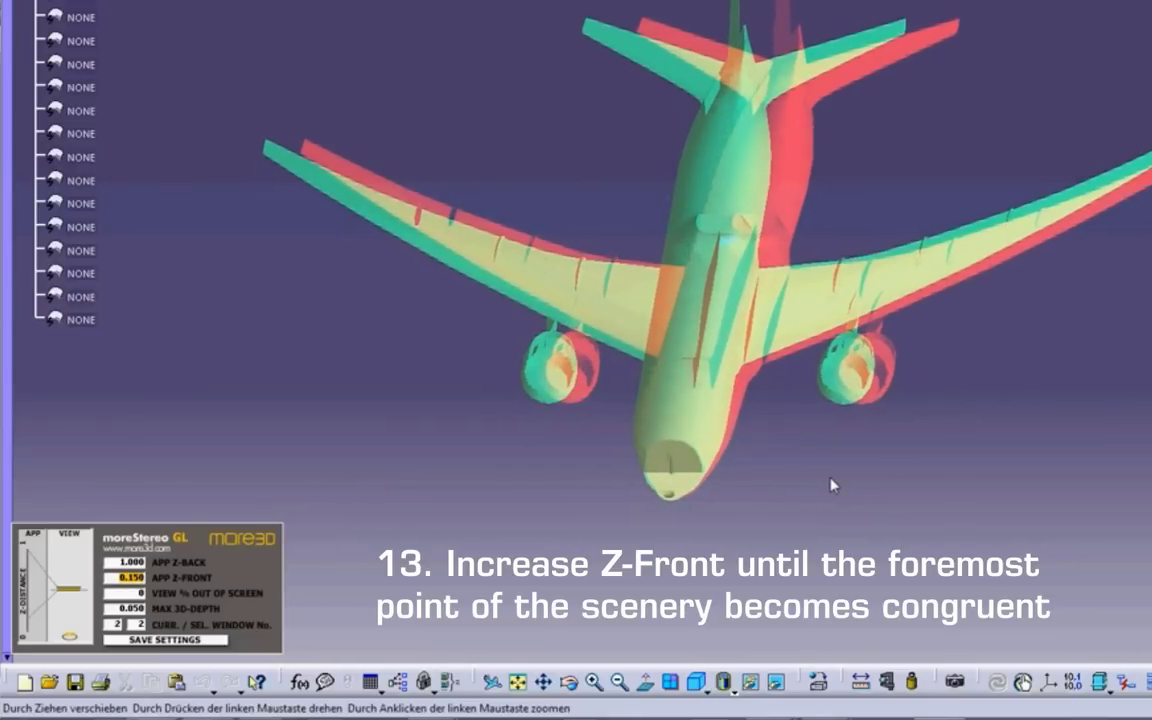
middle_click_drag(836, 486, 841, 483)
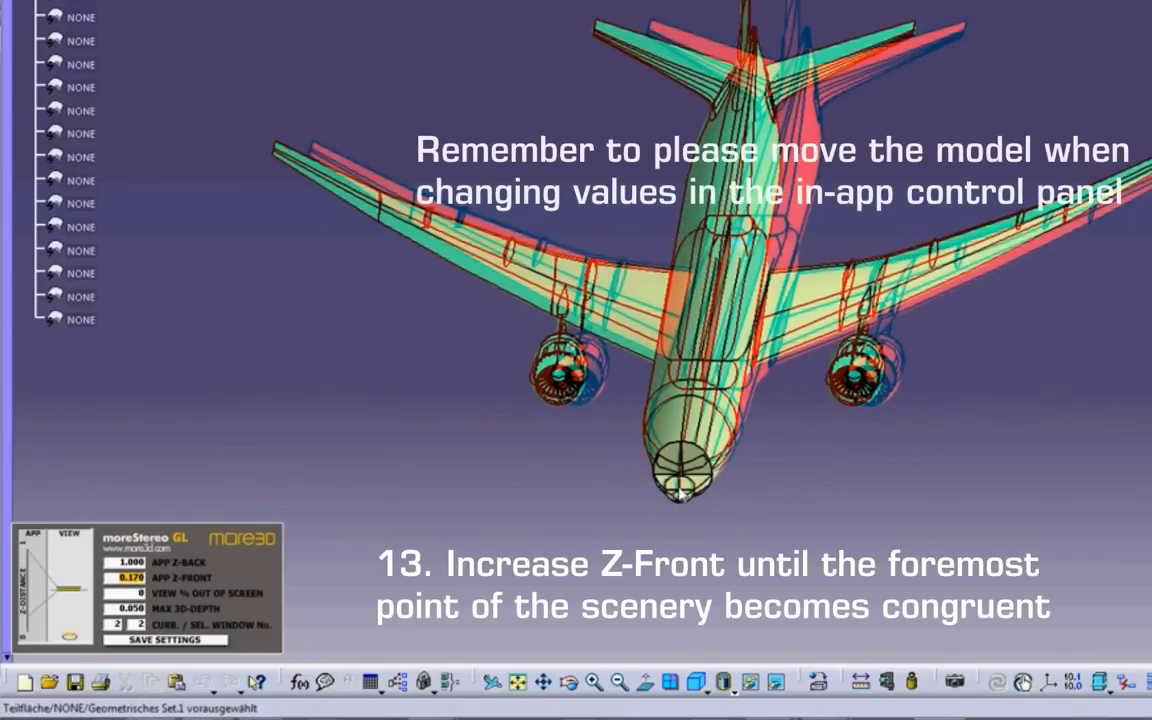
mouse_move(820, 496)
middle_mouse_down()
mouse_move(836, 477)
mouse_move(851, 486)
mouse_move(841, 483)
mouse_move(846, 452)
mouse_move(826, 455)
mouse_move(825, 470)
middle_mouse_up()
mouse_move(697, 472)
middle_mouse_down()
mouse_move(753, 505)
mouse_move(848, 490)
mouse_move(864, 476)
mouse_move(780, 484)
middle_mouse_up()
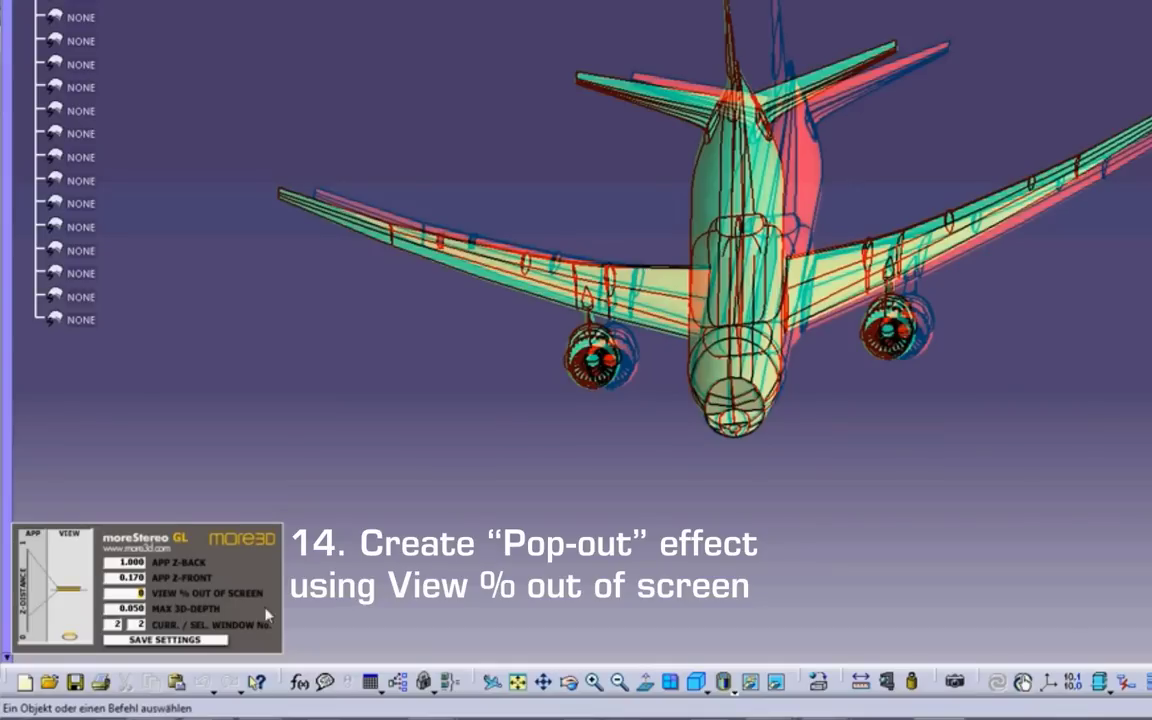
Step: Set VIEW % OUT OF SCREEN to 25 and rotate the airplane to see it pop out
mouse_move(656, 451)
middle_mouse_down()
mouse_move(630, 437)
mouse_move(648, 447)
middle_mouse_up()
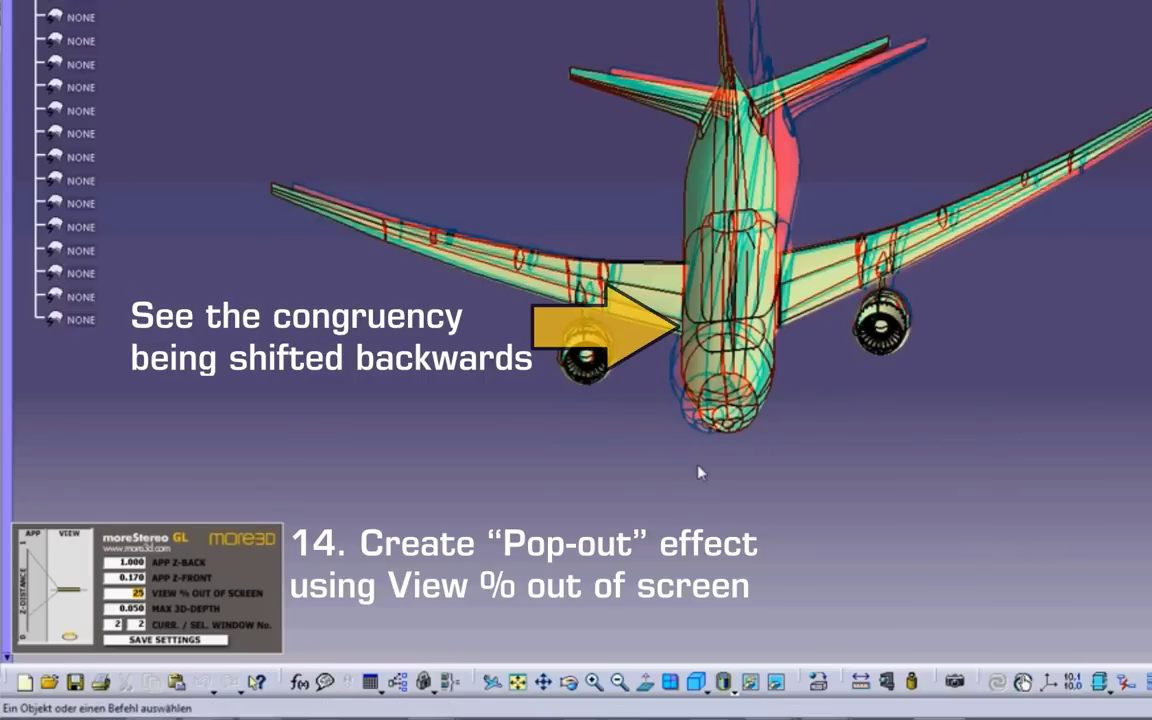
middle_click_drag(812, 427, 898, 370)
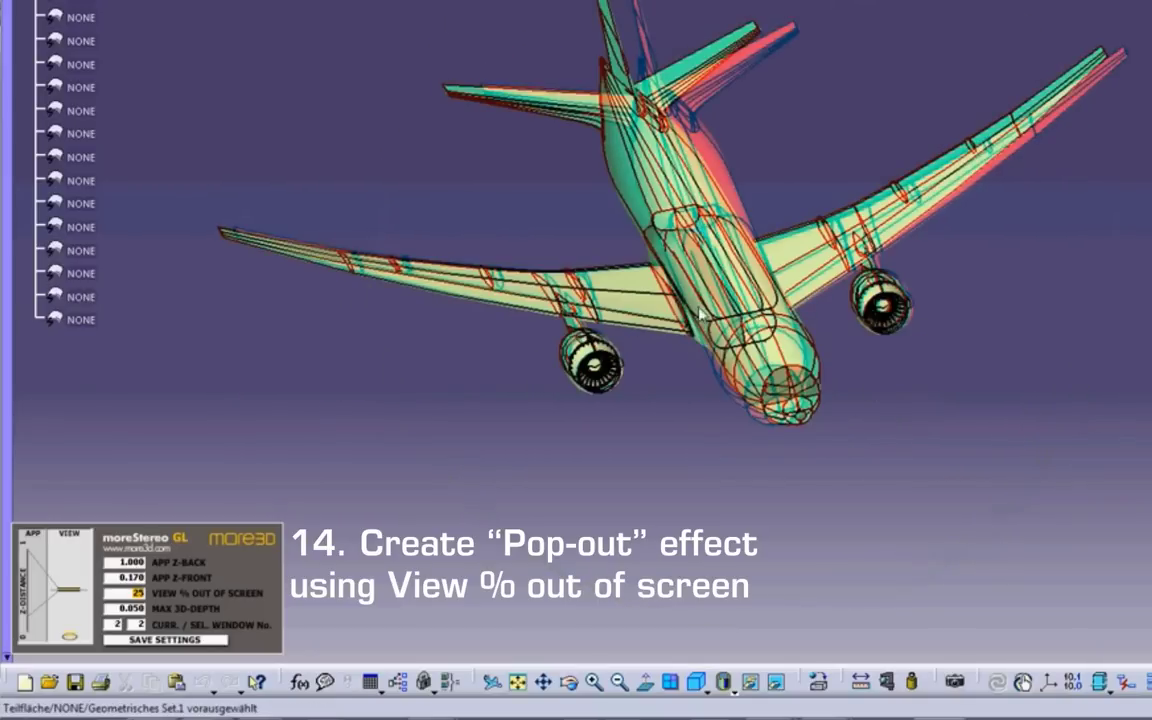